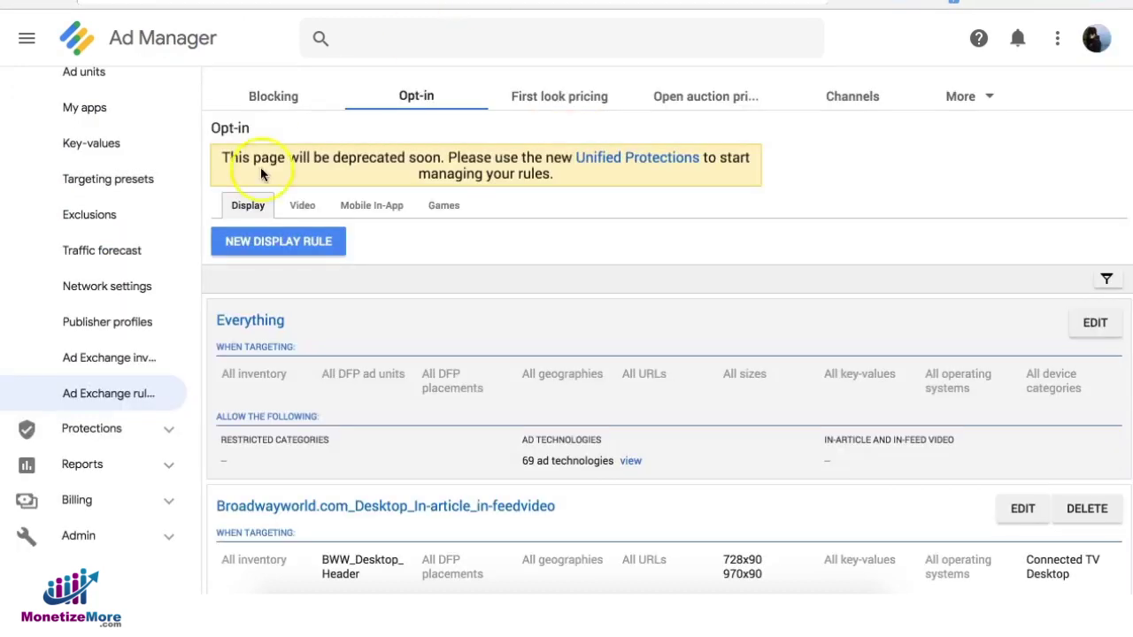
Look at the older display blocking rules and opt-in settings pages, then return to Protections
left_click(264, 96)
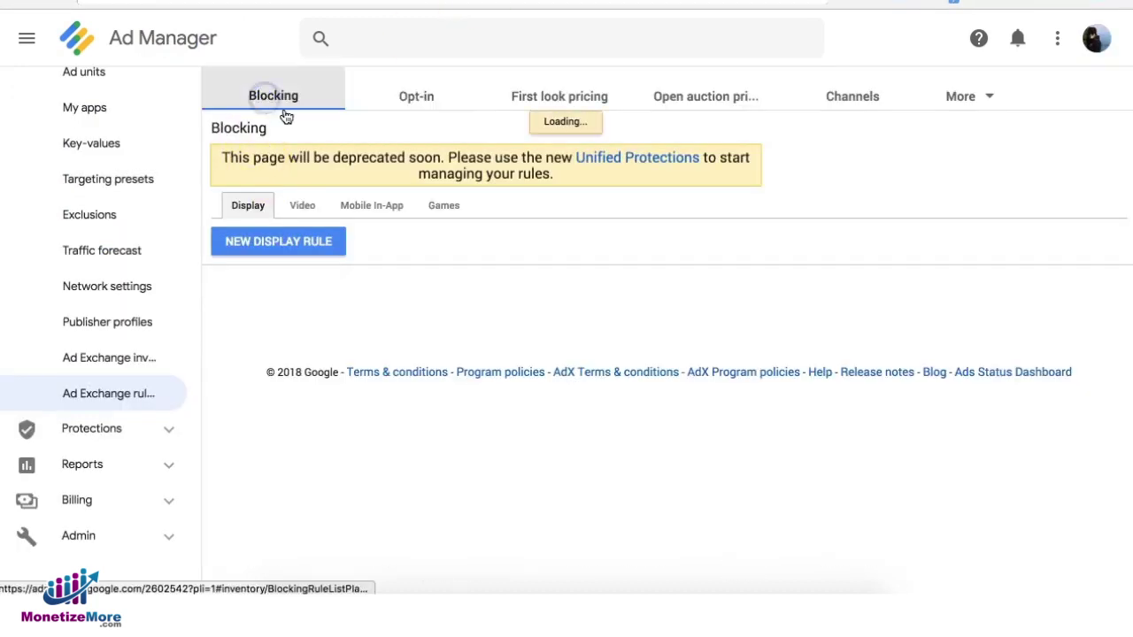
left_click(375, 101)
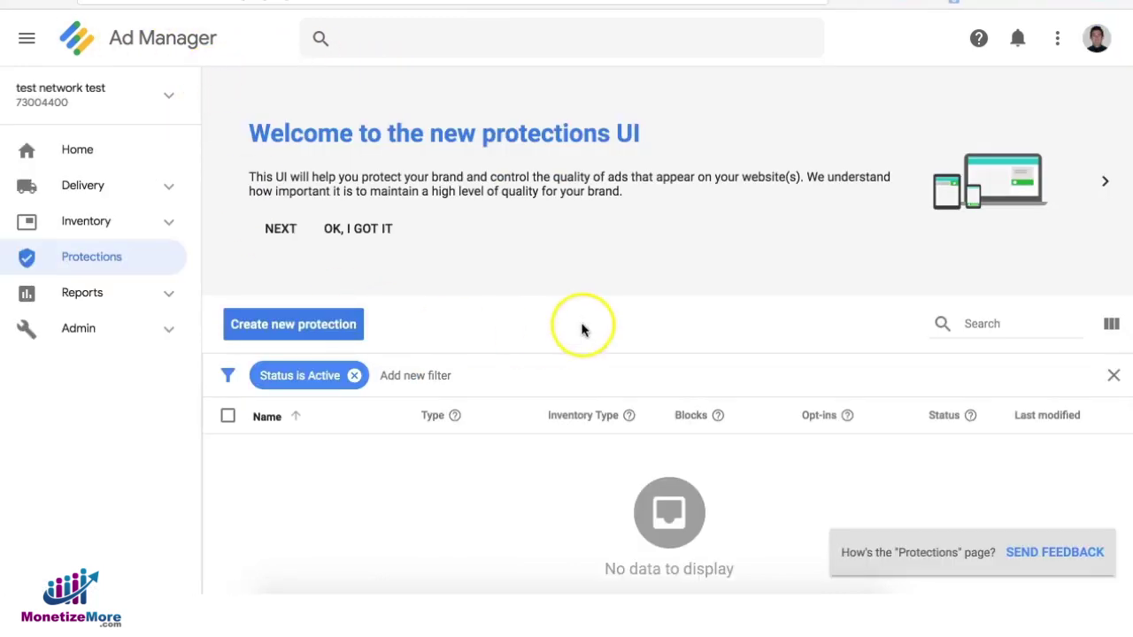
left_click(102, 262)
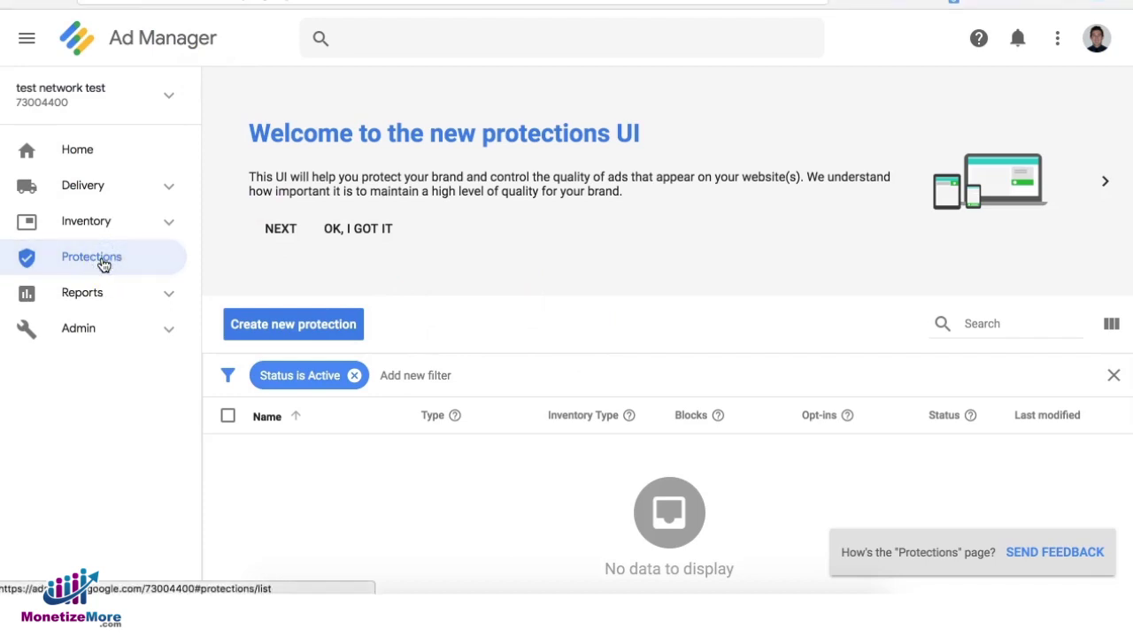
Try the protections search box, the column filter list and the Create new protection menu
left_click(1042, 329)
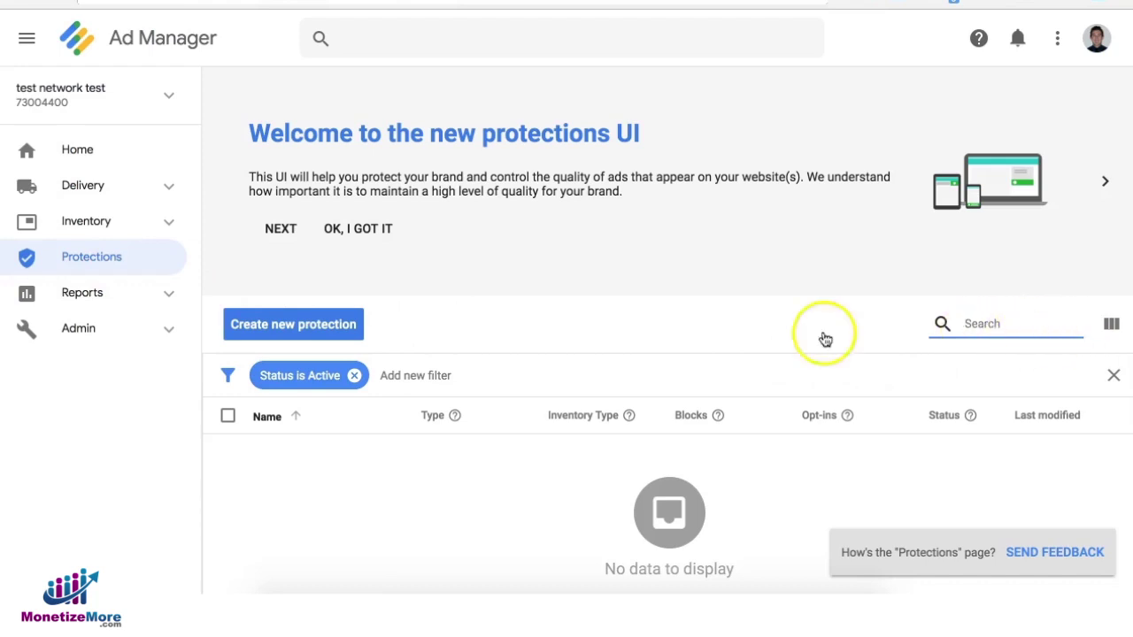
left_click(222, 374)
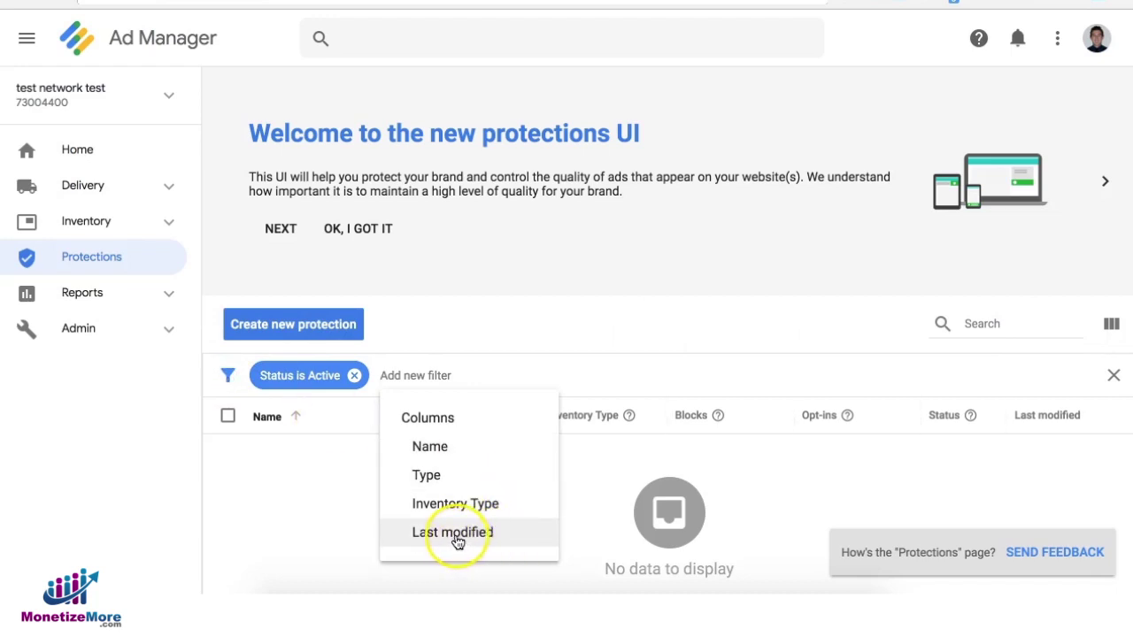
key("Escape")
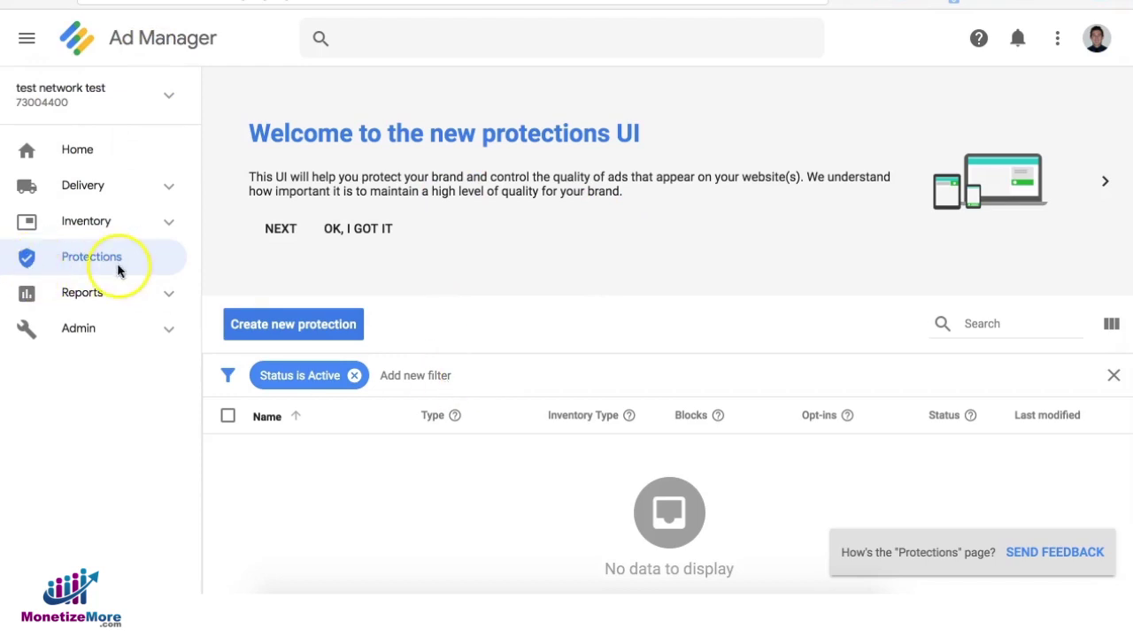
left_click(306, 325)
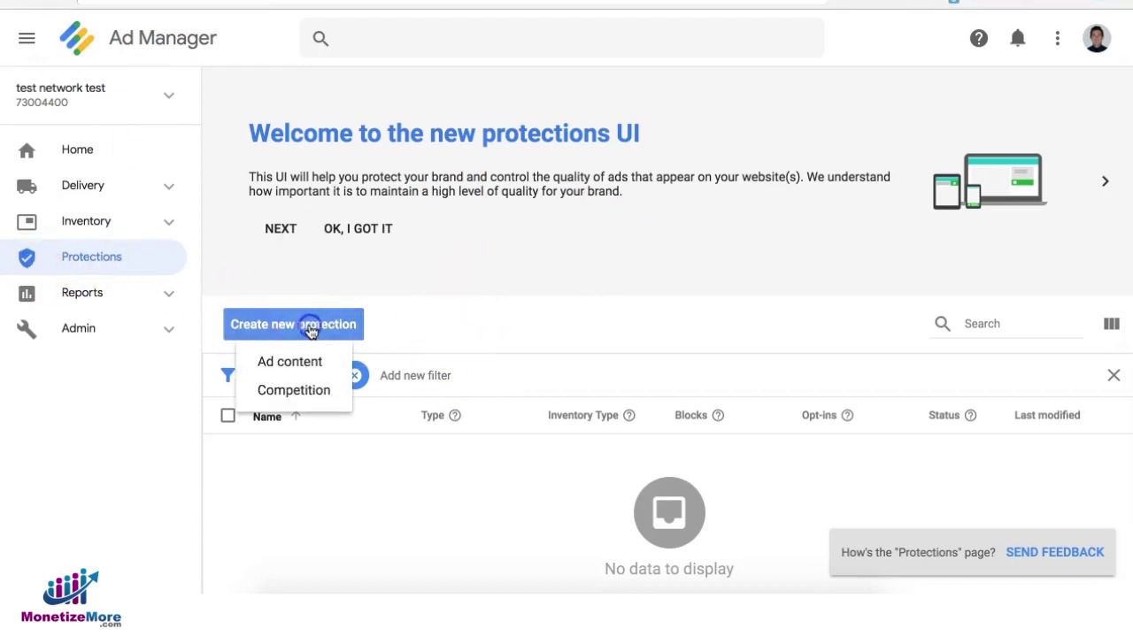
left_click(308, 394)
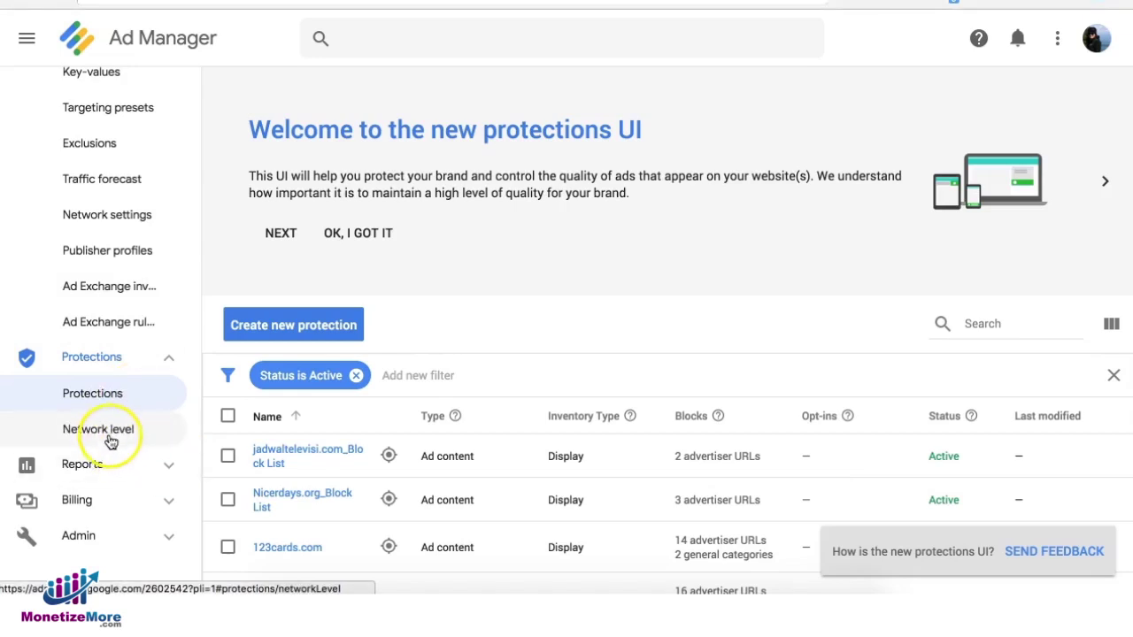
left_click(99, 429)
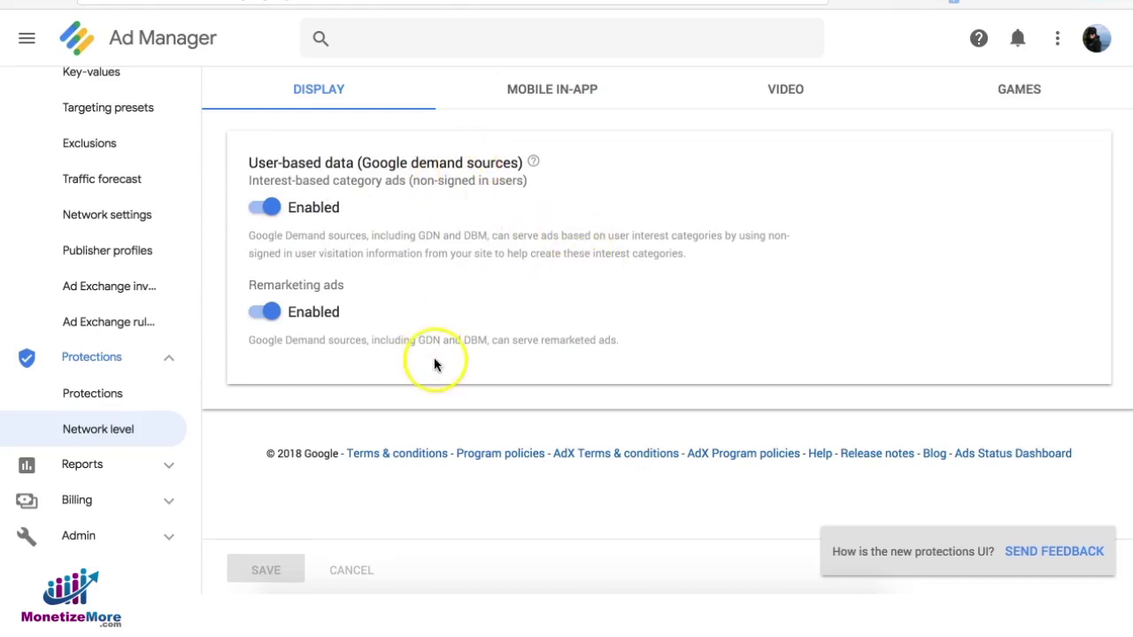
left_click(134, 396)
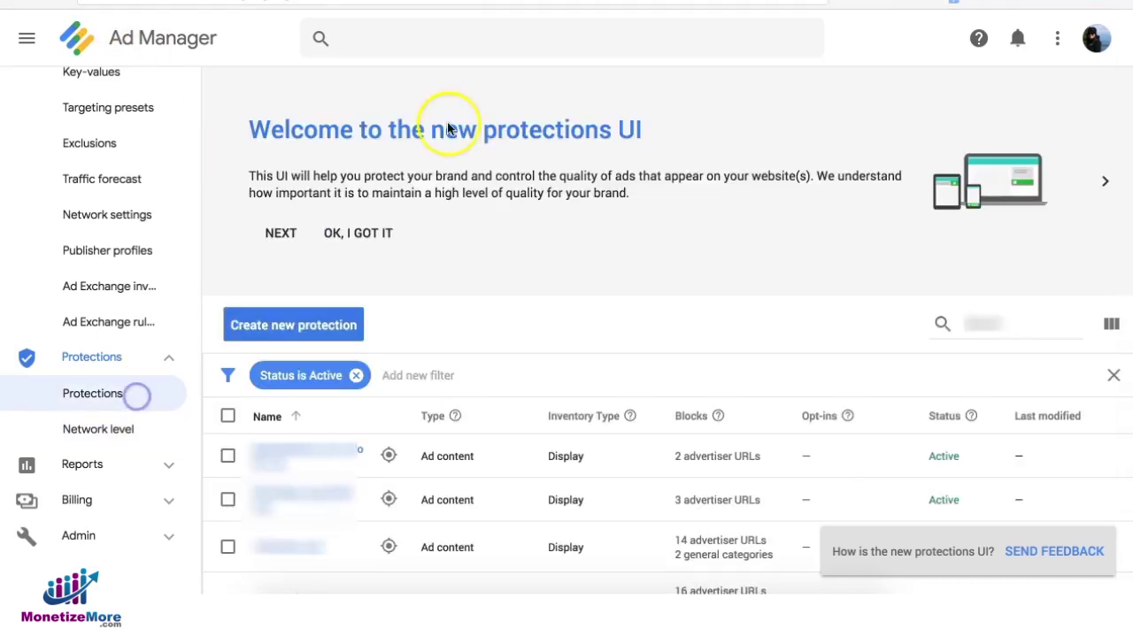
Search the protections list for 'example'
left_click(1016, 324)
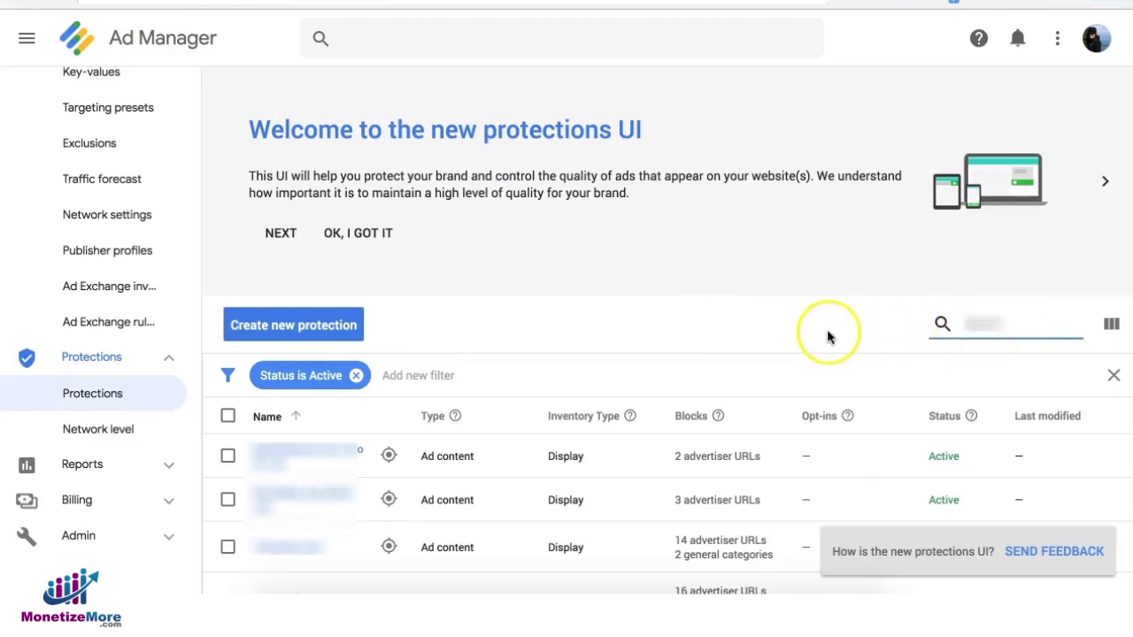
type("example")
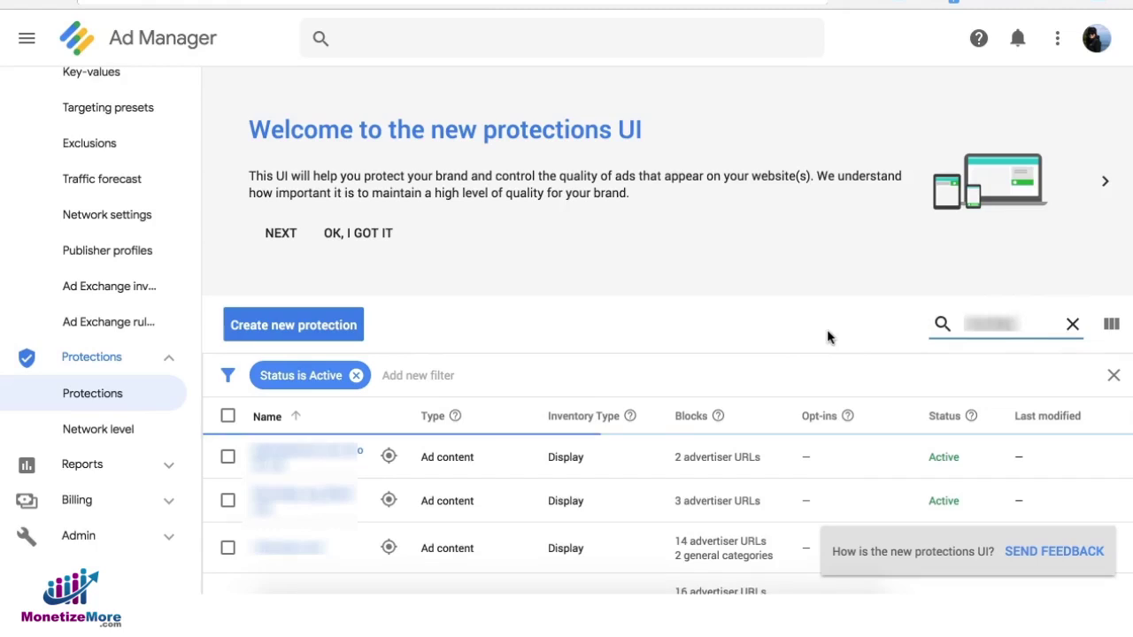
left_click(811, 341)
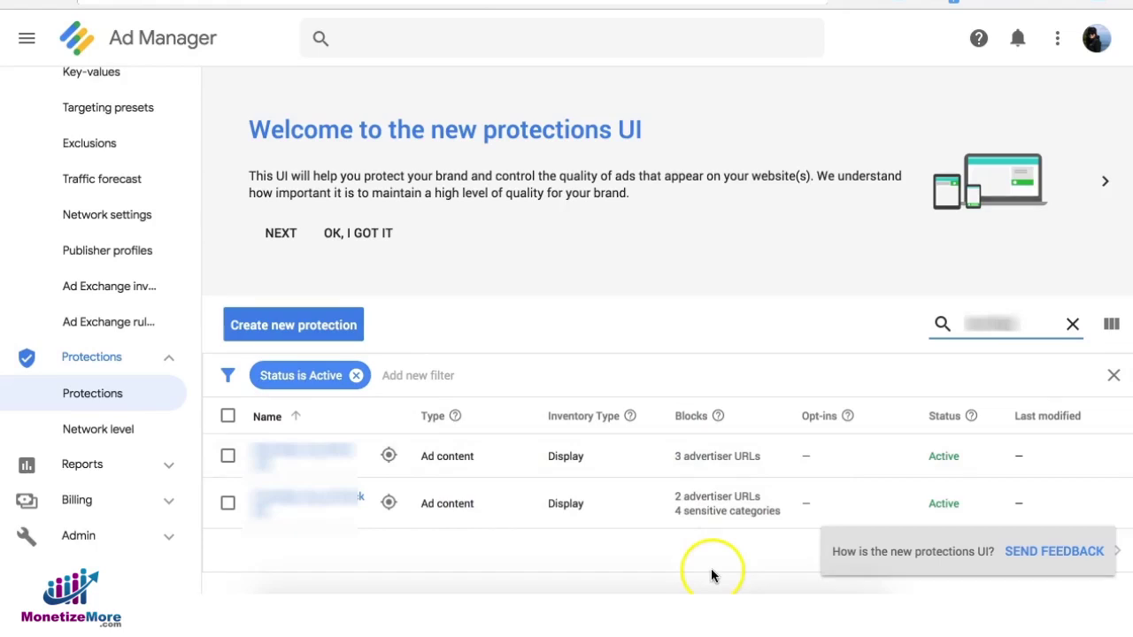
Review the Modify Columns dialog and cancel it without changes
scroll(711, 569, "down", 3)
left_click(1111, 98)
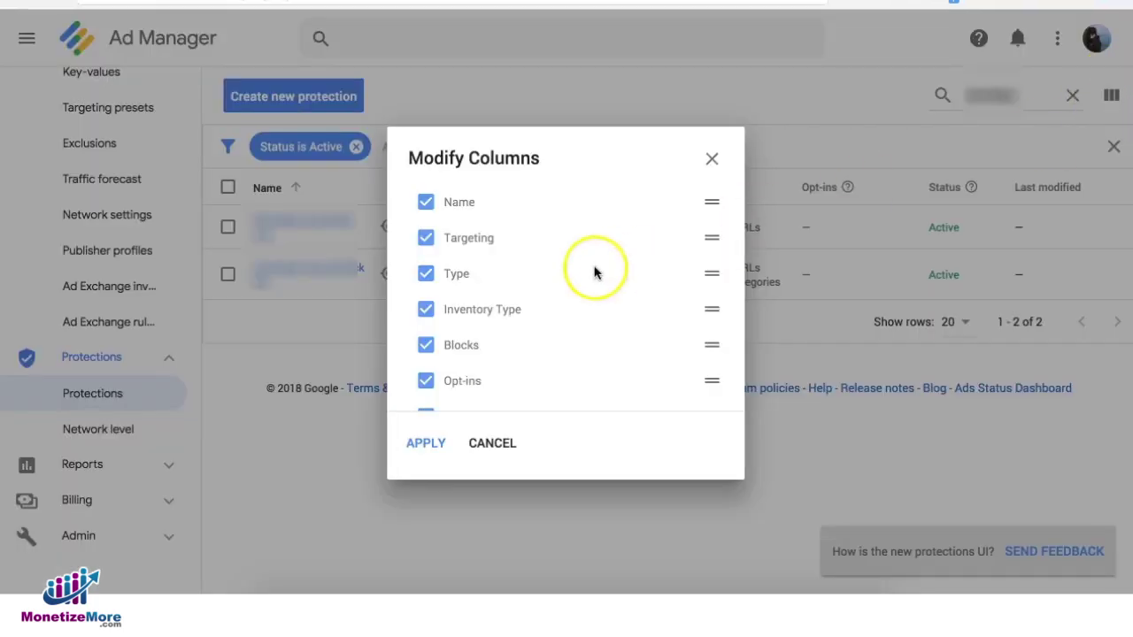
scroll(504, 255, "down", 1)
scroll(506, 256, "down", 2)
scroll(505, 256, "up", 3)
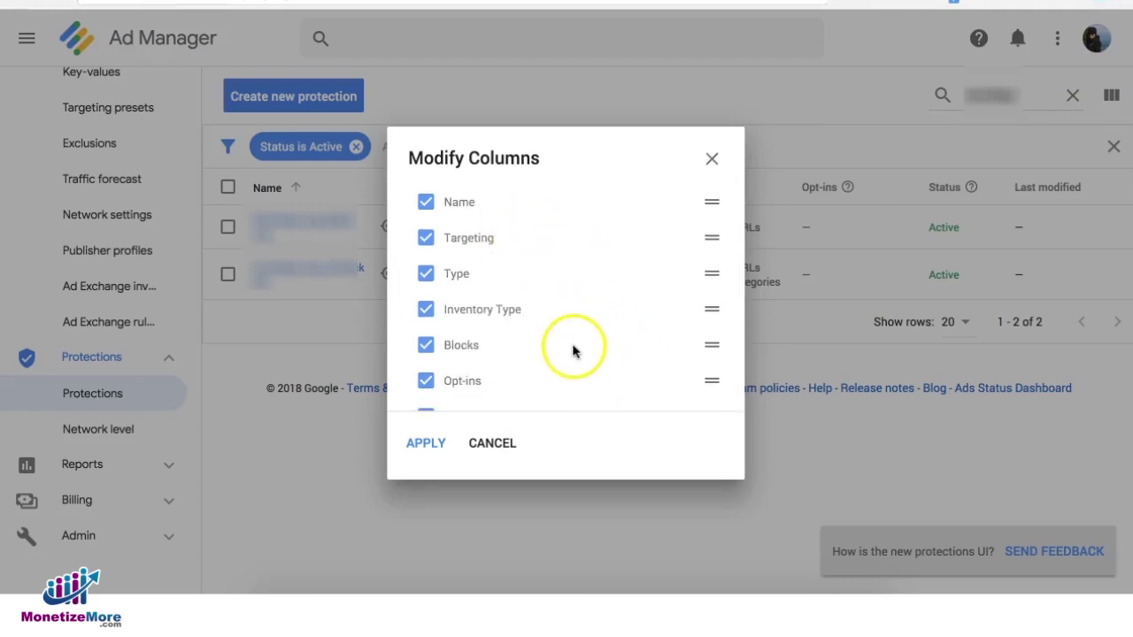
left_click(492, 444)
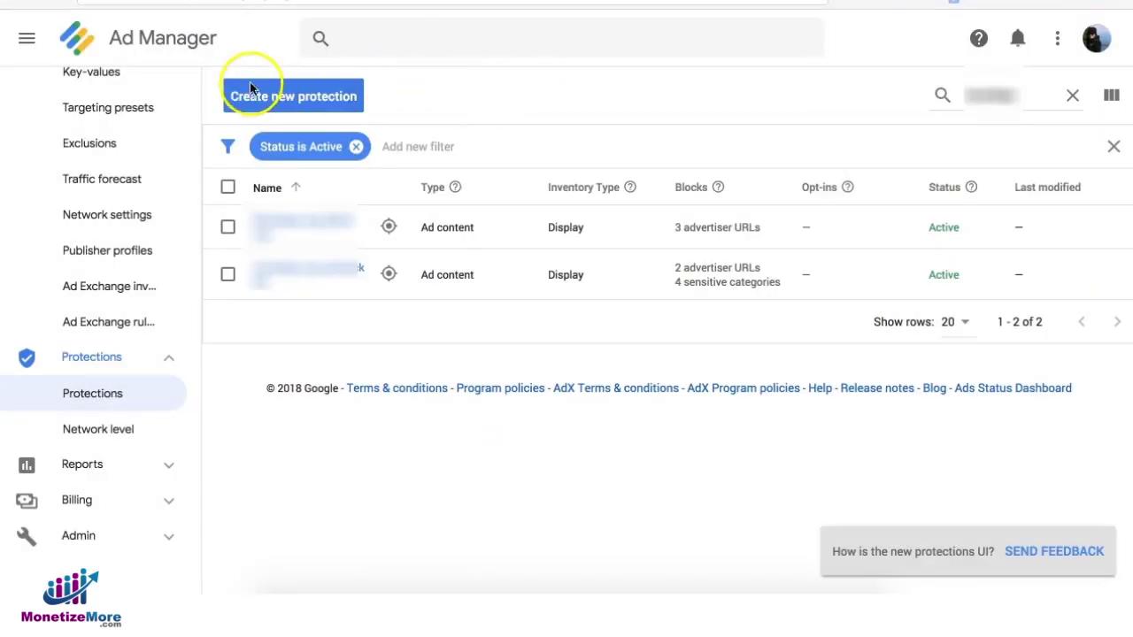
Start a new Ad content protection and begin typing the name domain_purpose
left_click(293, 98)
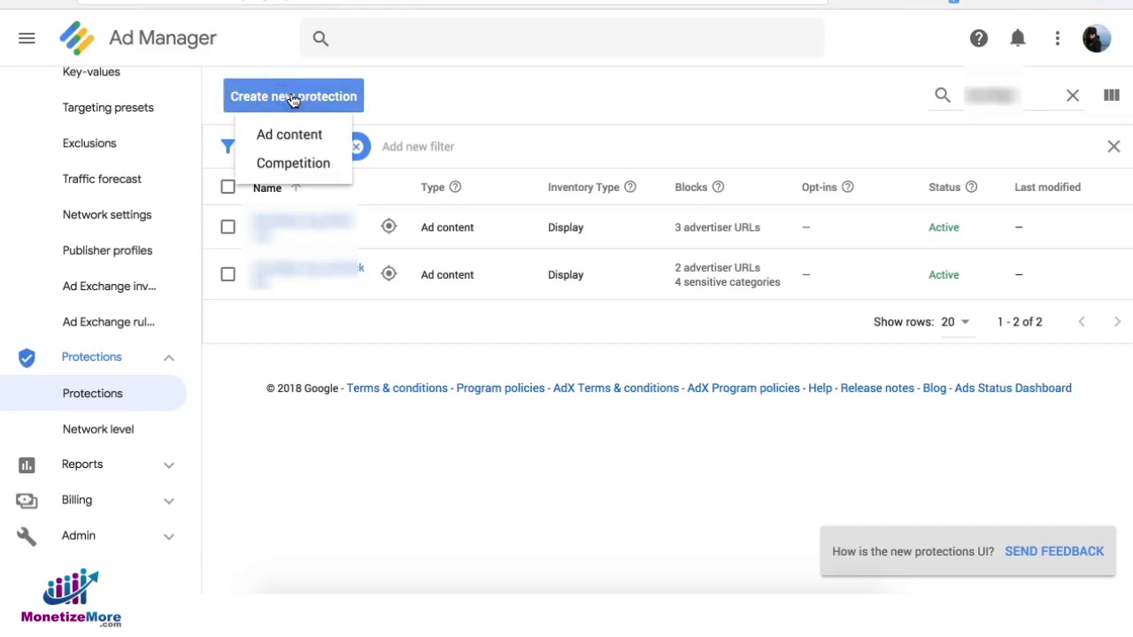
left_click(286, 139)
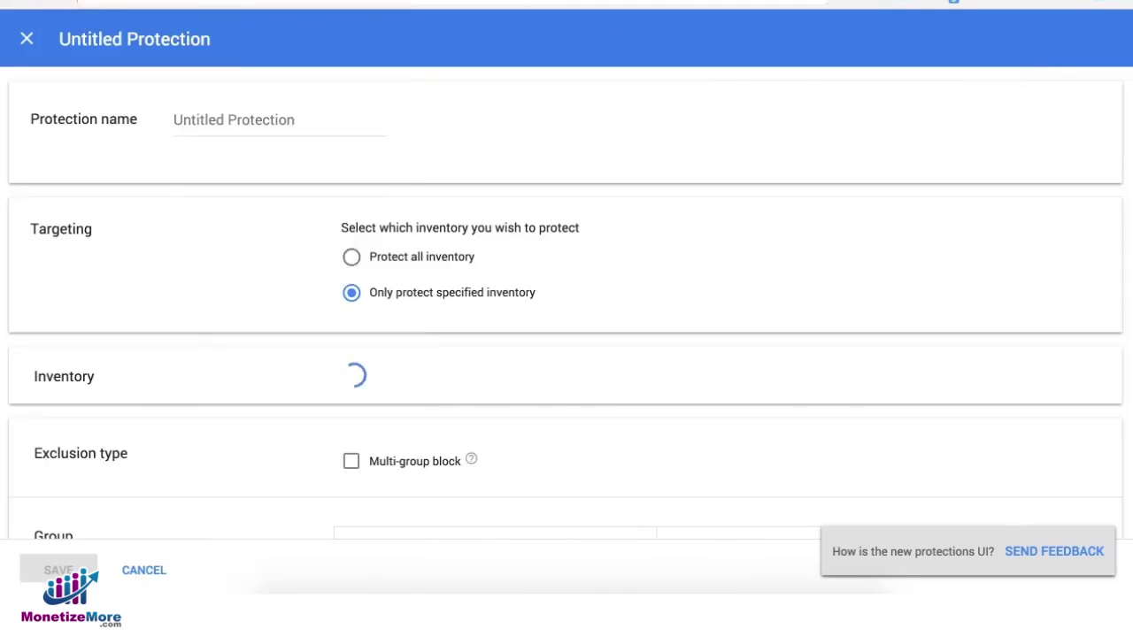
left_click(245, 118)
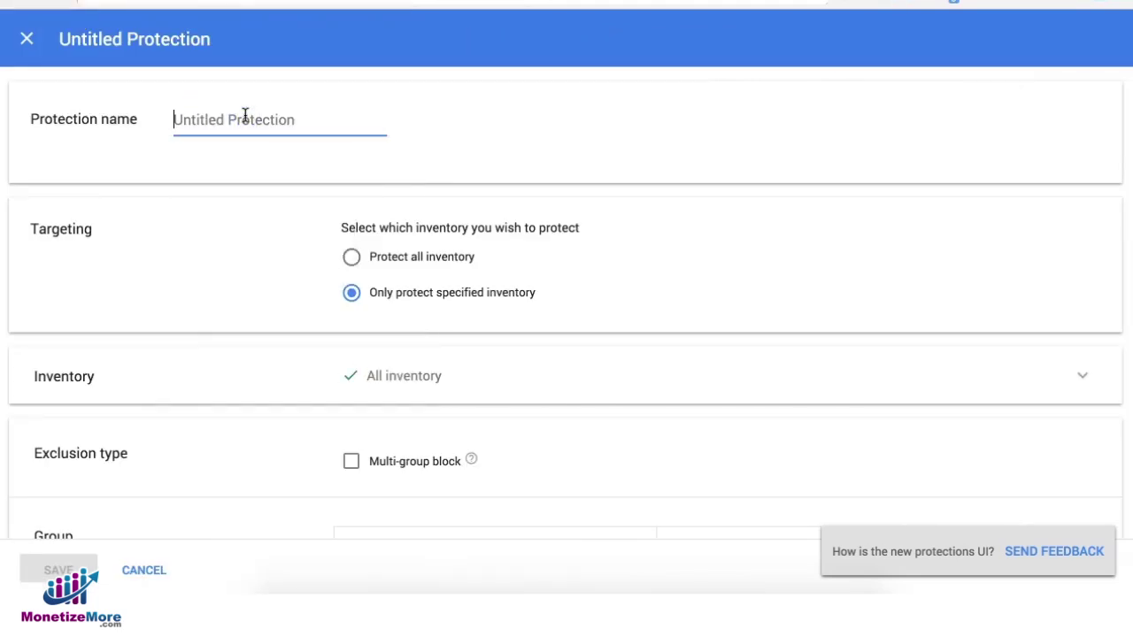
type("domain_purpose")
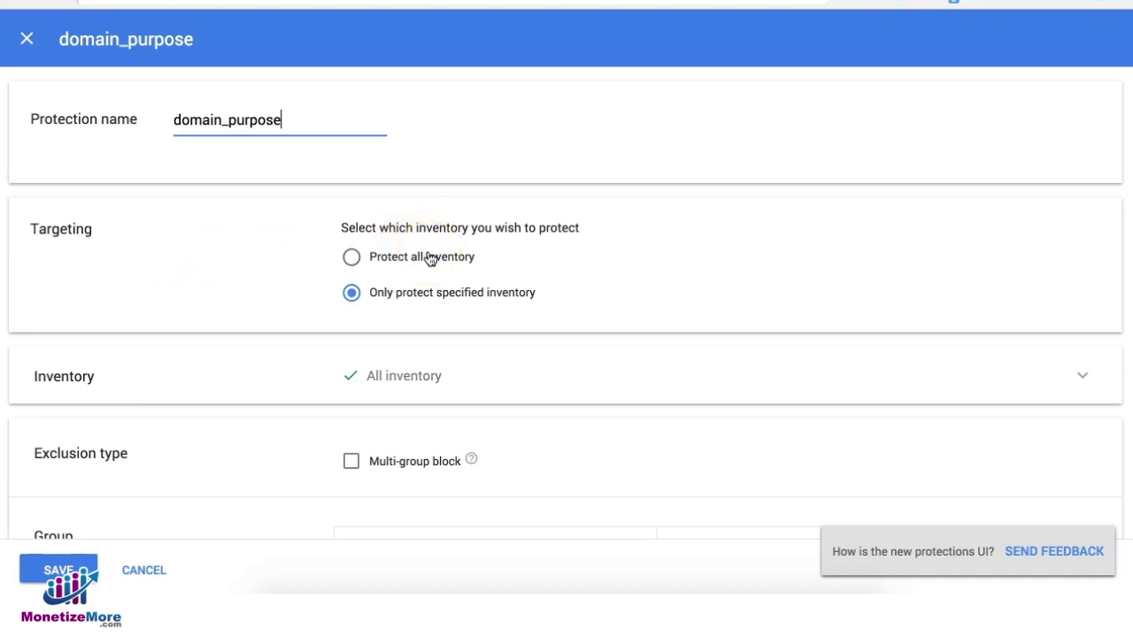
left_click(351, 257)
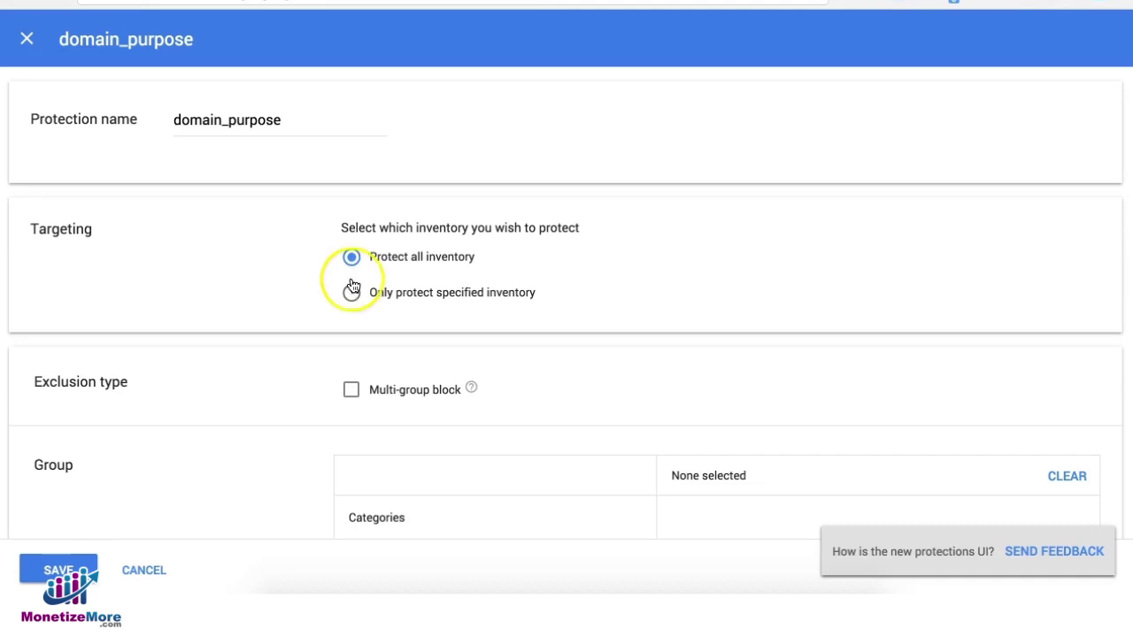
left_click(352, 293)
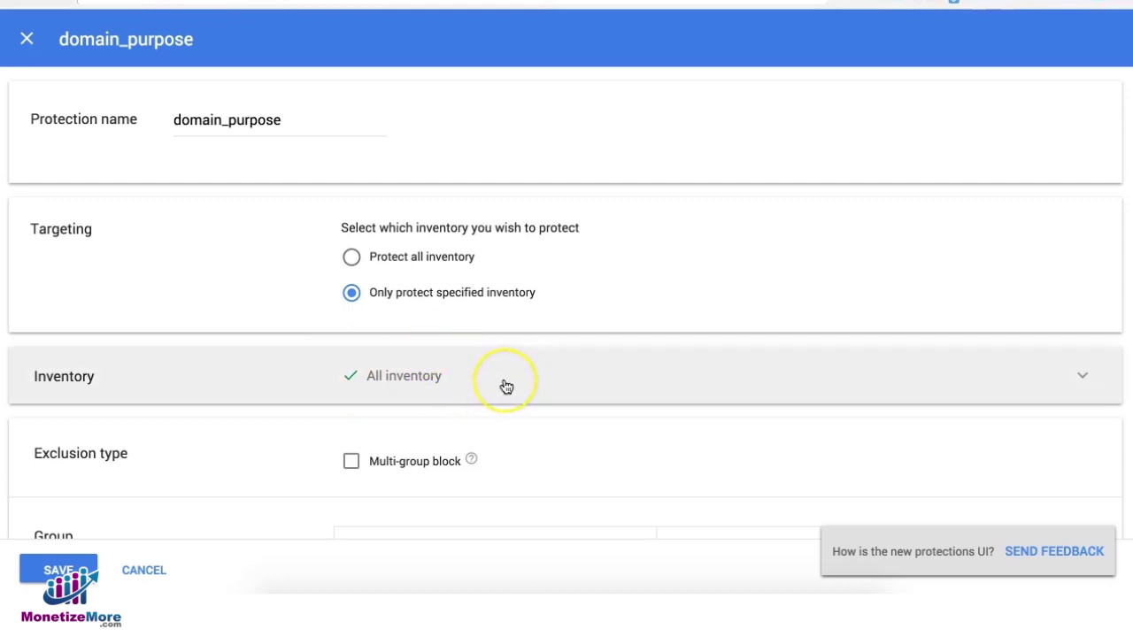
Under Placements, expand ad unit 1004966 and select BizReport_300x250_Top as protected inventory
left_click(1079, 377)
scroll(504, 377, "down", 2)
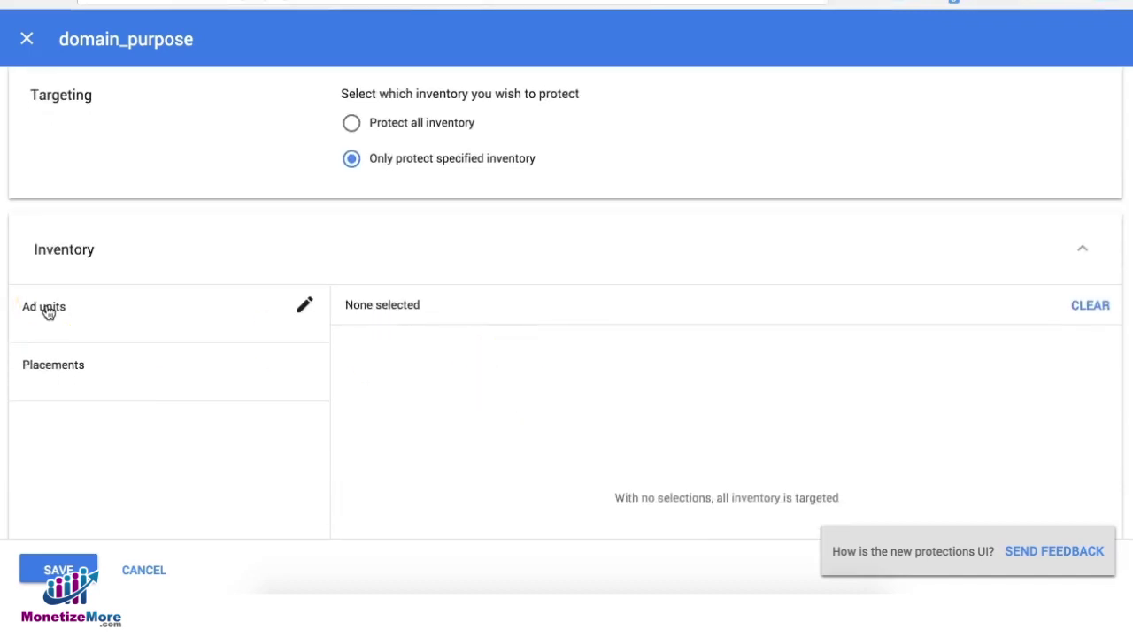
left_click(75, 382)
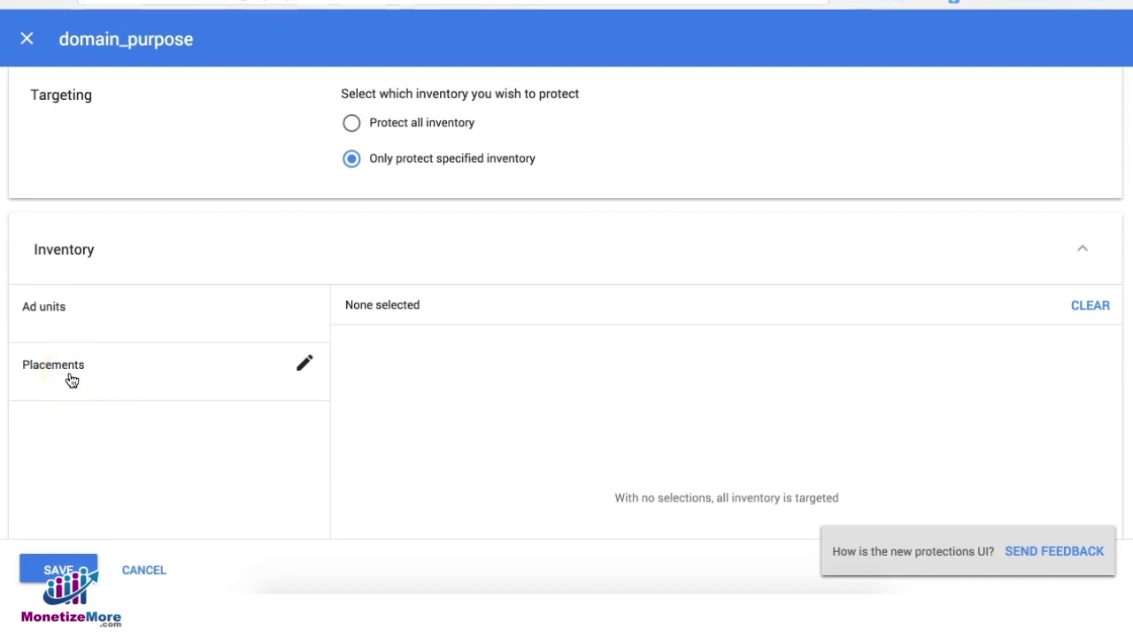
left_click(72, 380)
left_click(80, 333)
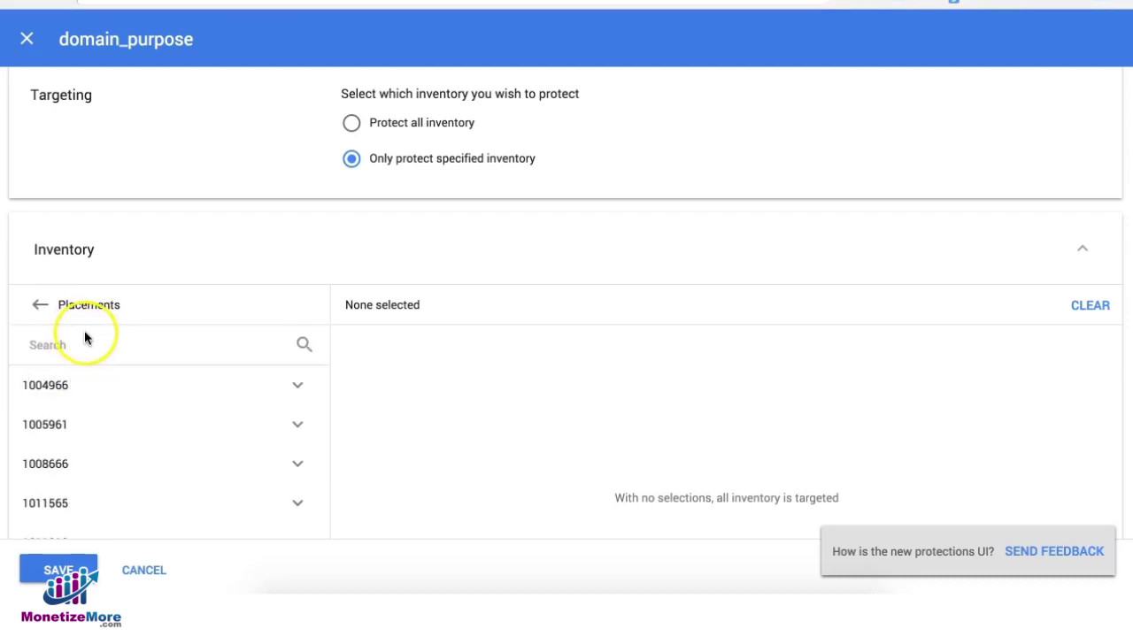
left_click(109, 395)
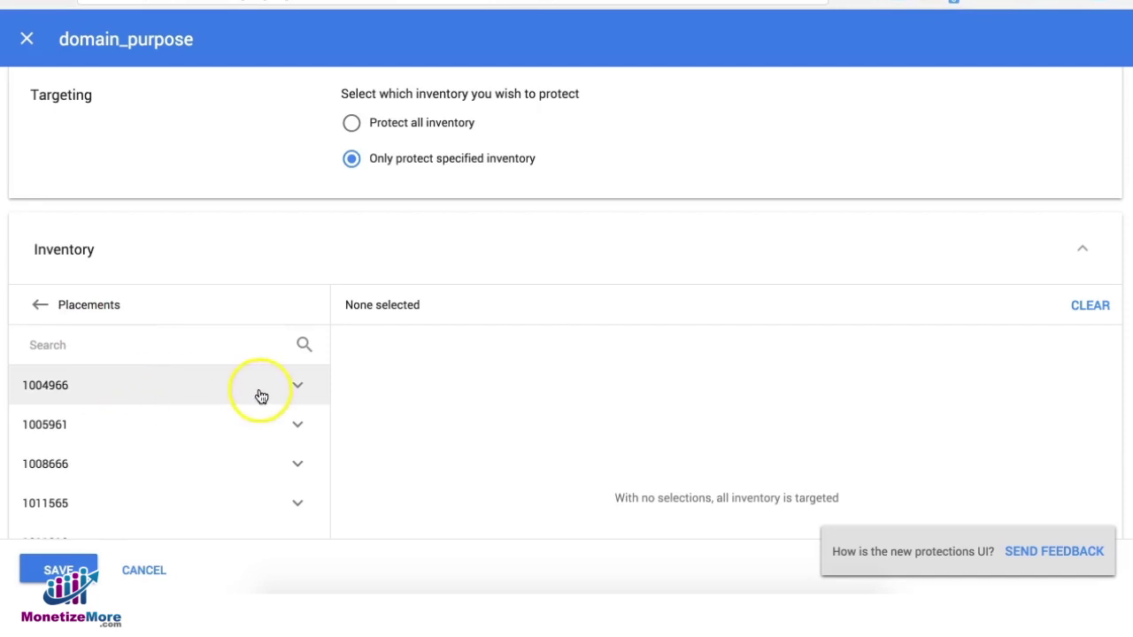
left_click(303, 387)
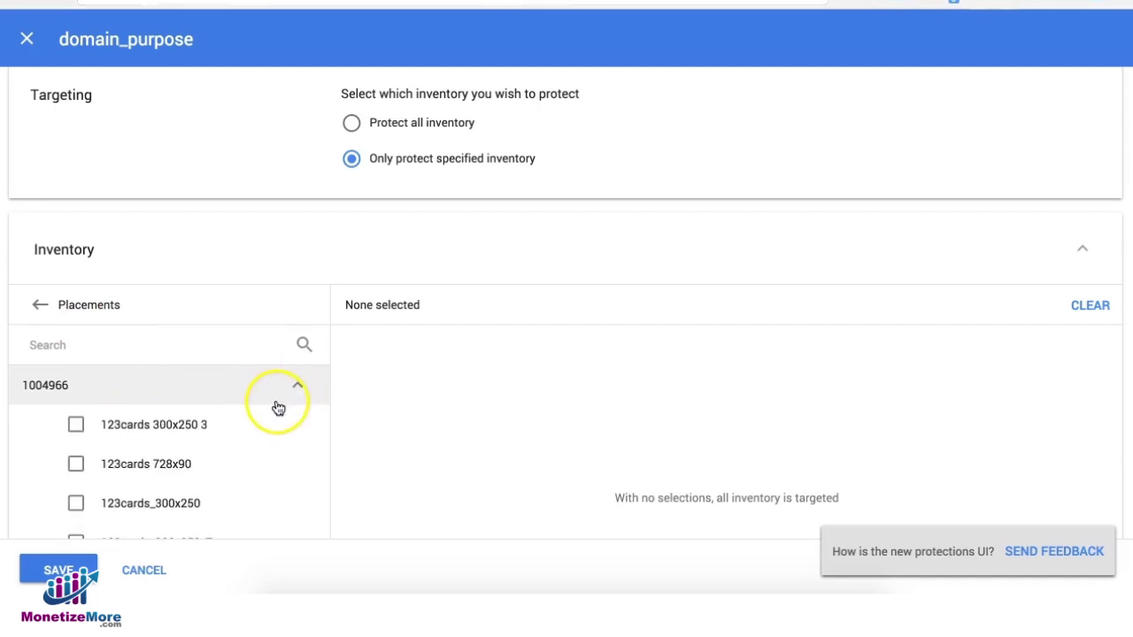
scroll(262, 434, "down", 5)
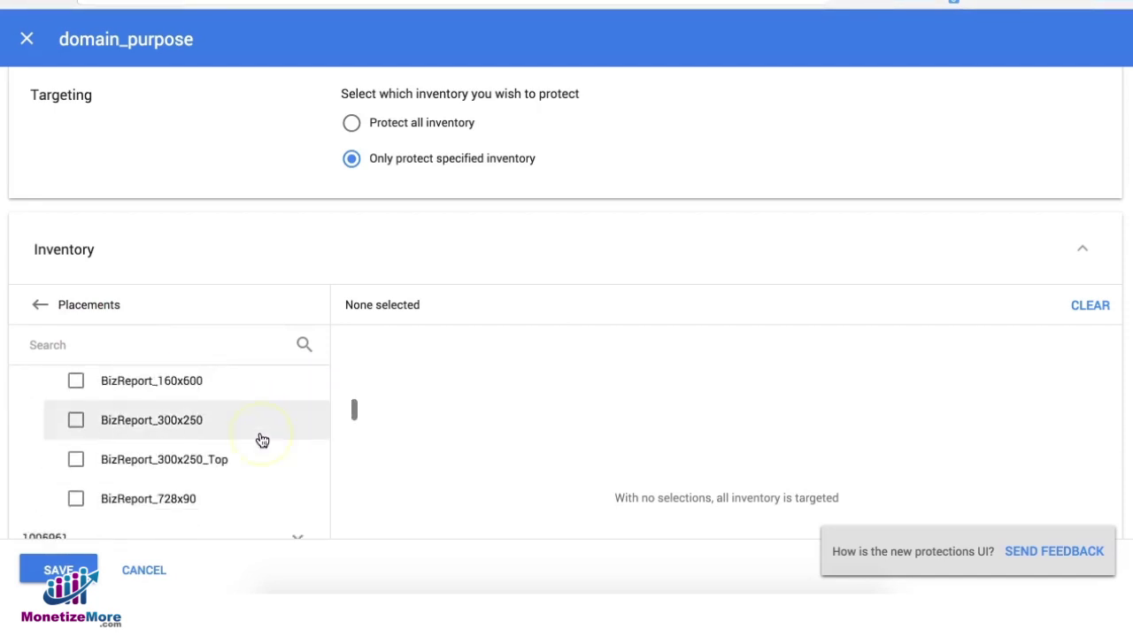
scroll(262, 440, "down", 1)
left_click(77, 424)
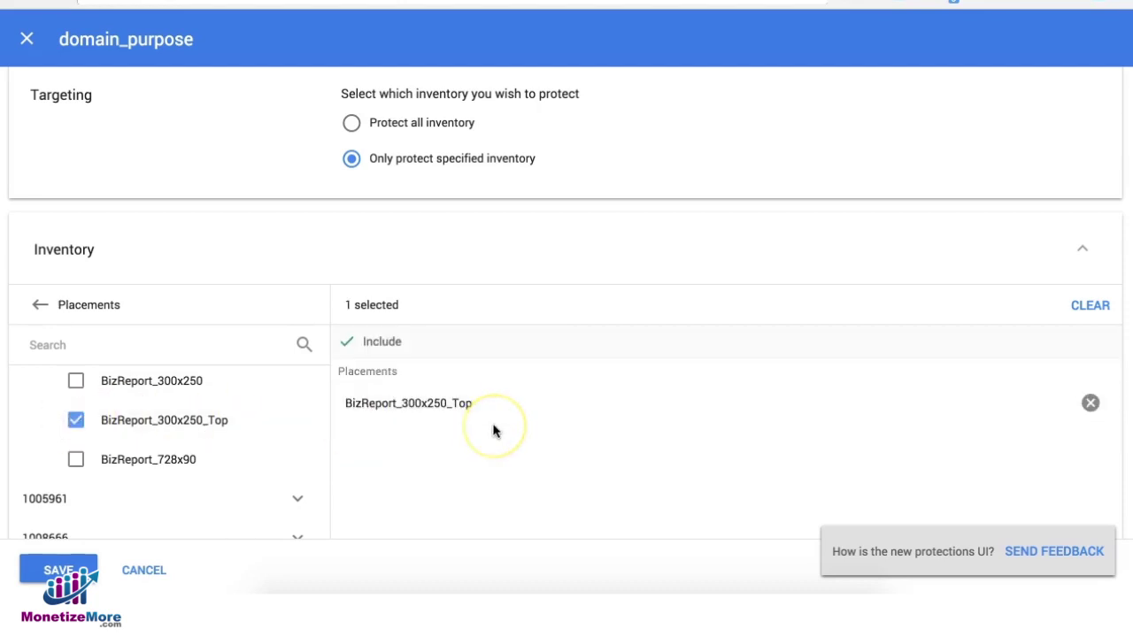
scroll(494, 431, "down", 3)
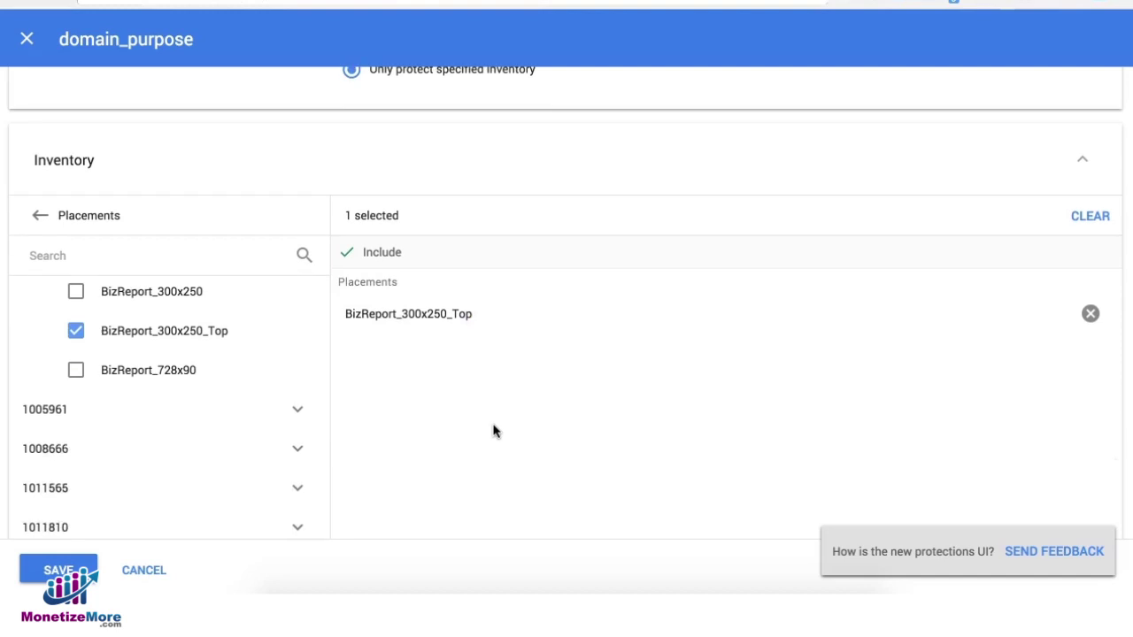
Turn on Multi-group block under Exclusion type and review the resulting groups
scroll(494, 432, "down", 4)
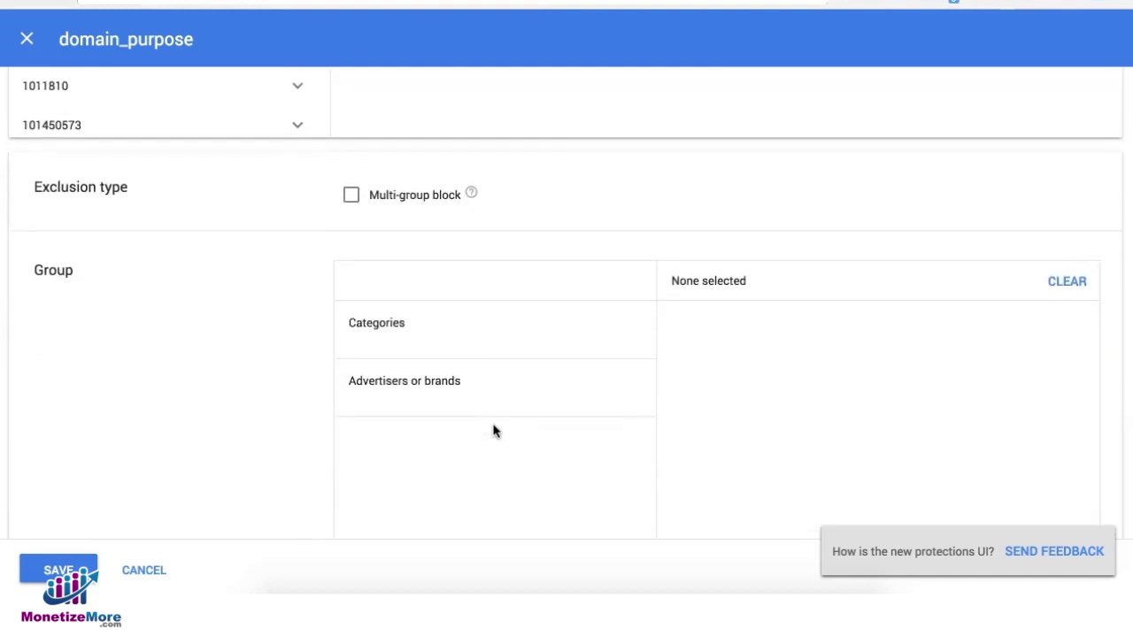
scroll(203, 183, "down", 1)
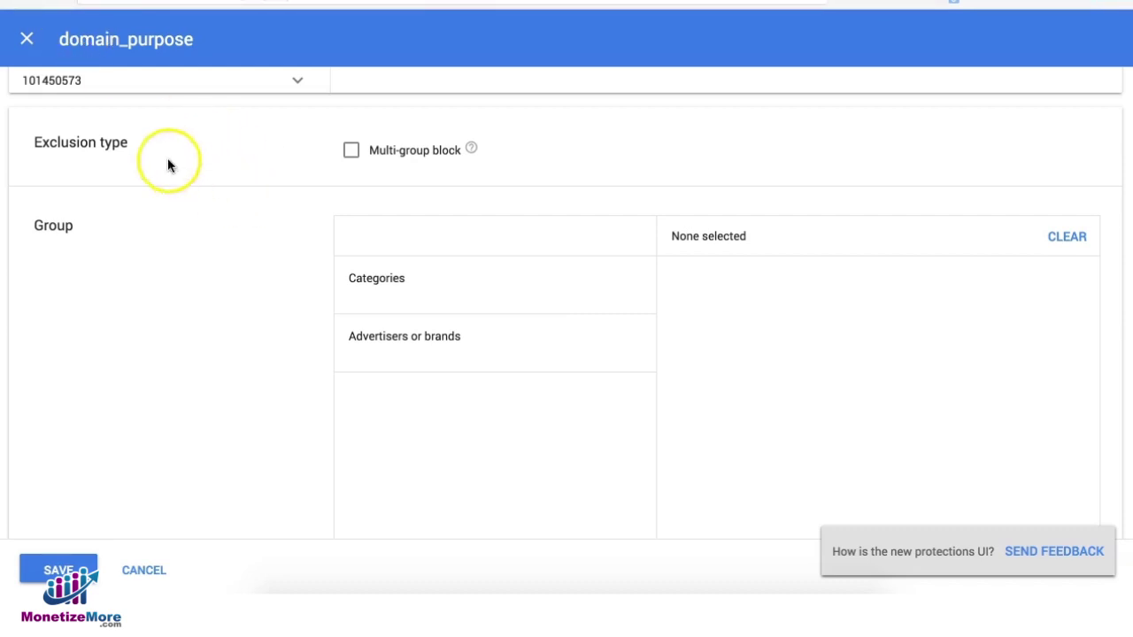
left_click(351, 153)
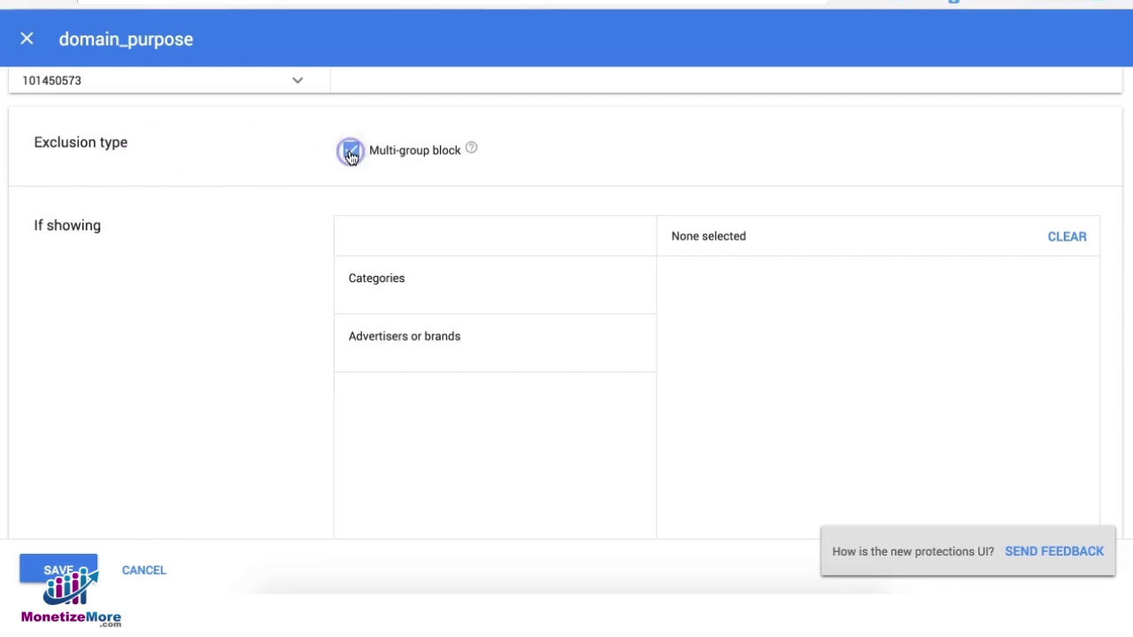
scroll(252, 252, "down", 4)
scroll(253, 253, "up", 3)
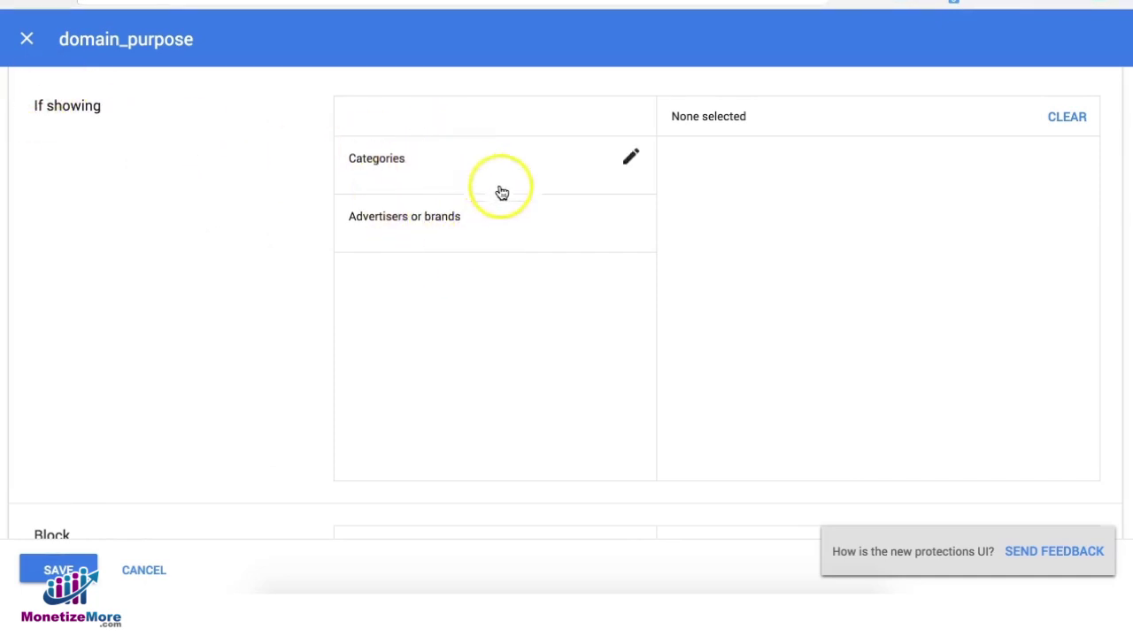
scroll(290, 314, "down", 2)
scroll(288, 315, "down", 1)
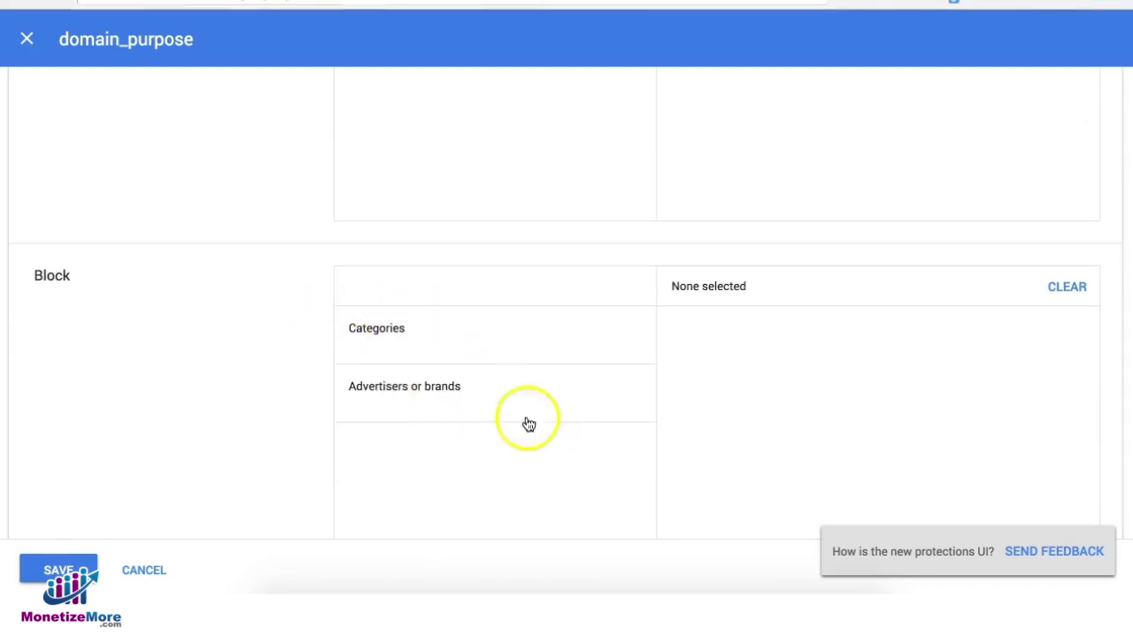
scroll(286, 325, "up", 3)
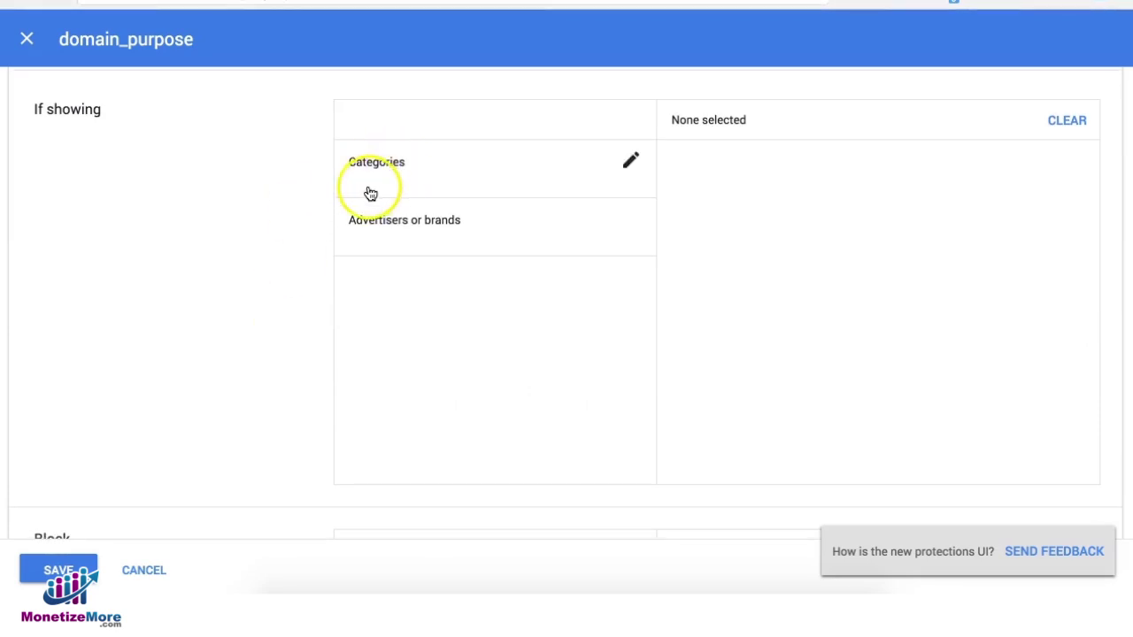
scroll(369, 192, "up", 1)
Toggle Multi-group block off and back on so If showing and Block groups appear
left_click(351, 108)
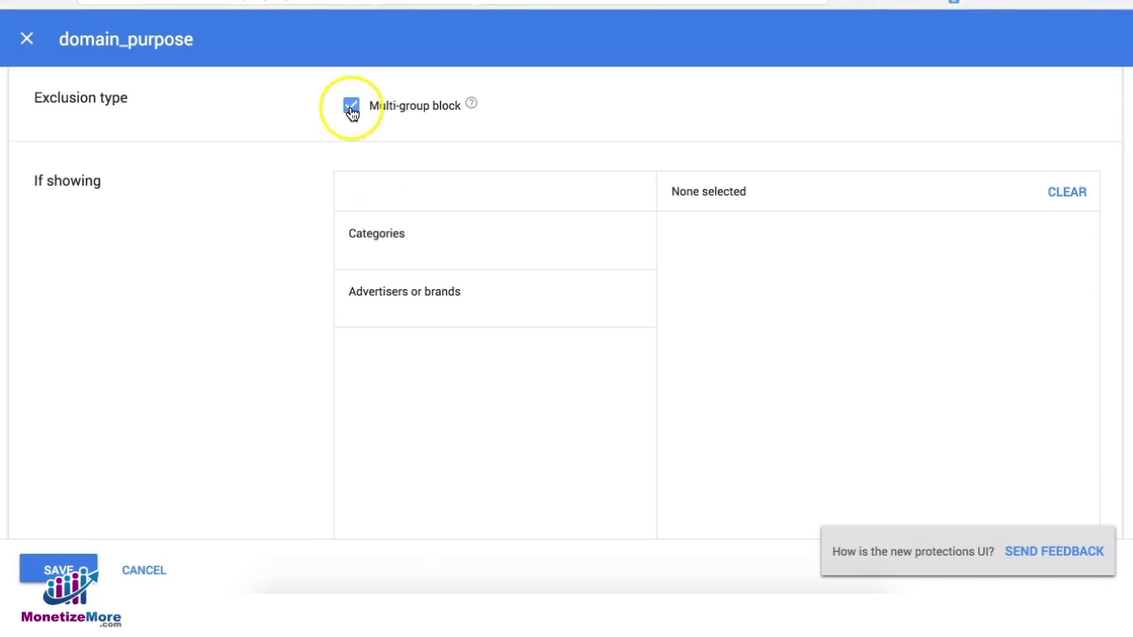
scroll(274, 220, "down", 1)
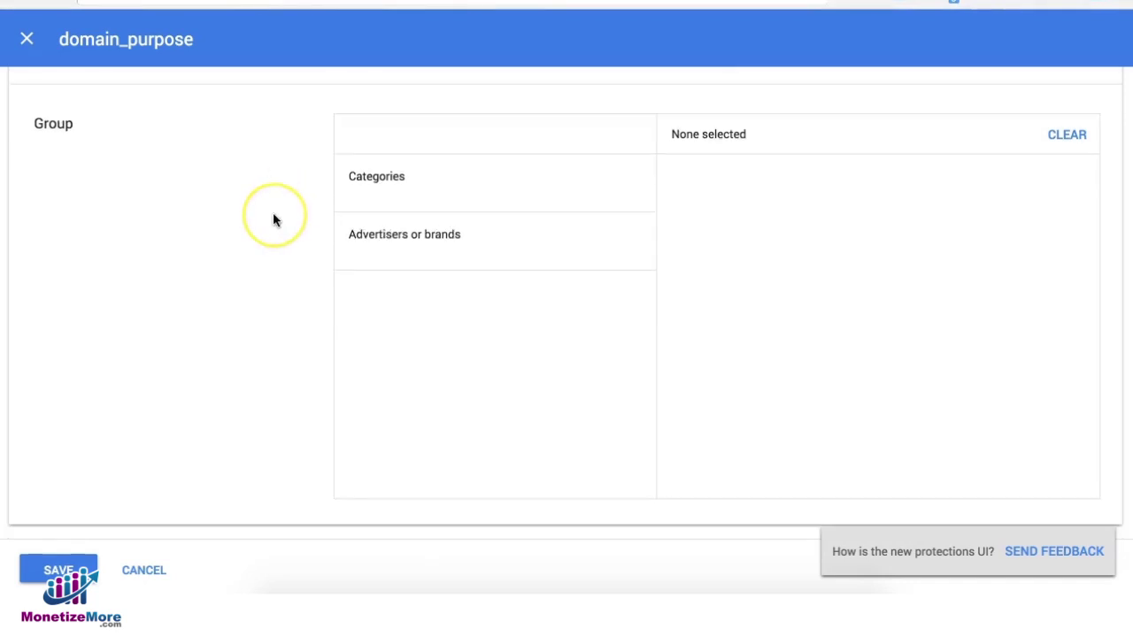
scroll(273, 212, "up", 2)
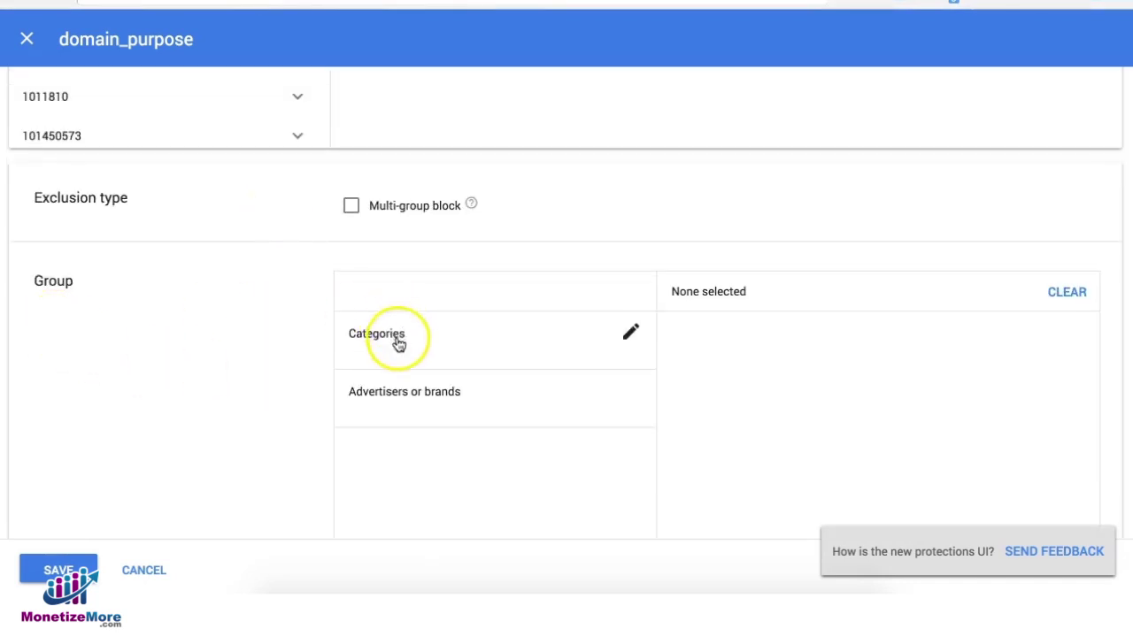
mouse_move(584, 352)
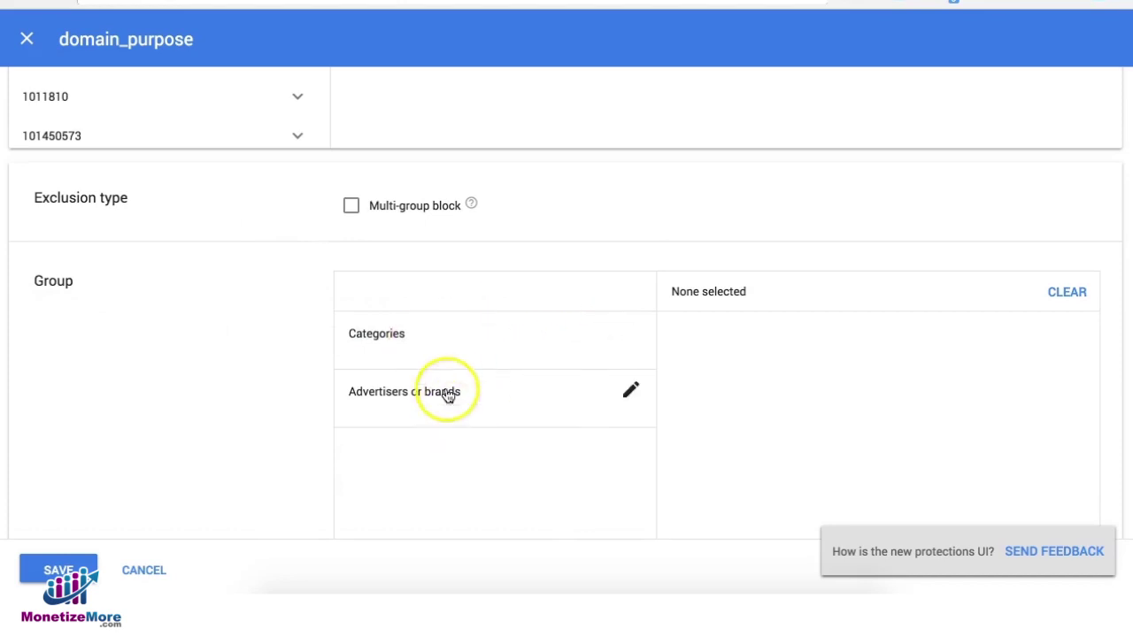
left_click(354, 208)
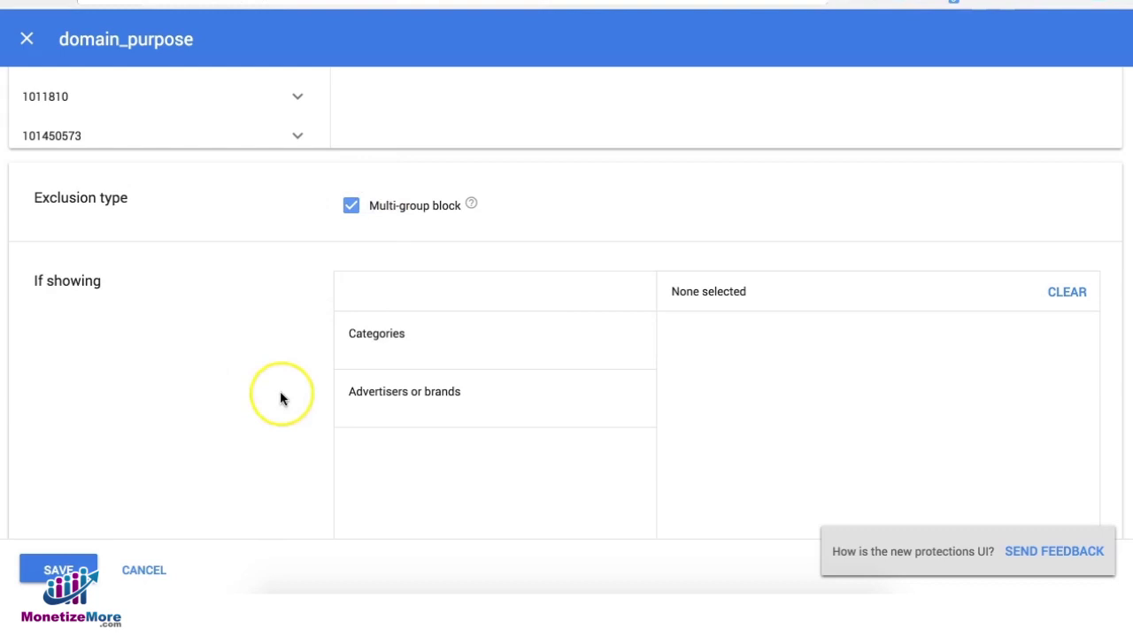
scroll(279, 391, "down", 4)
scroll(280, 397, "up", 3)
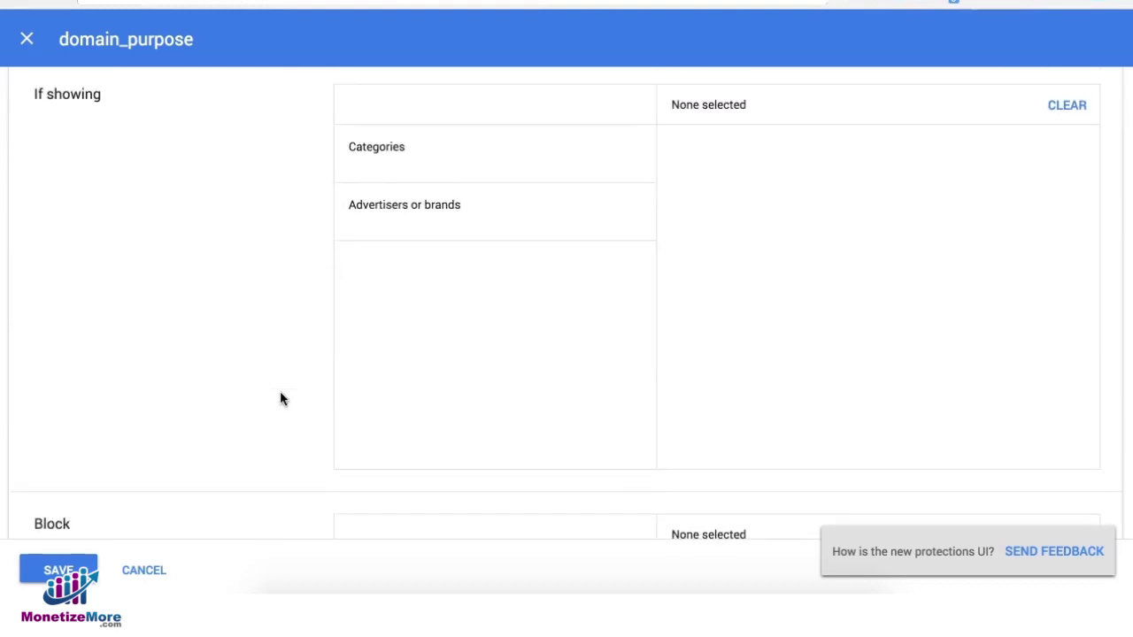
Select Business & Industrial as the If showing category and view its subcategories
left_click(392, 195)
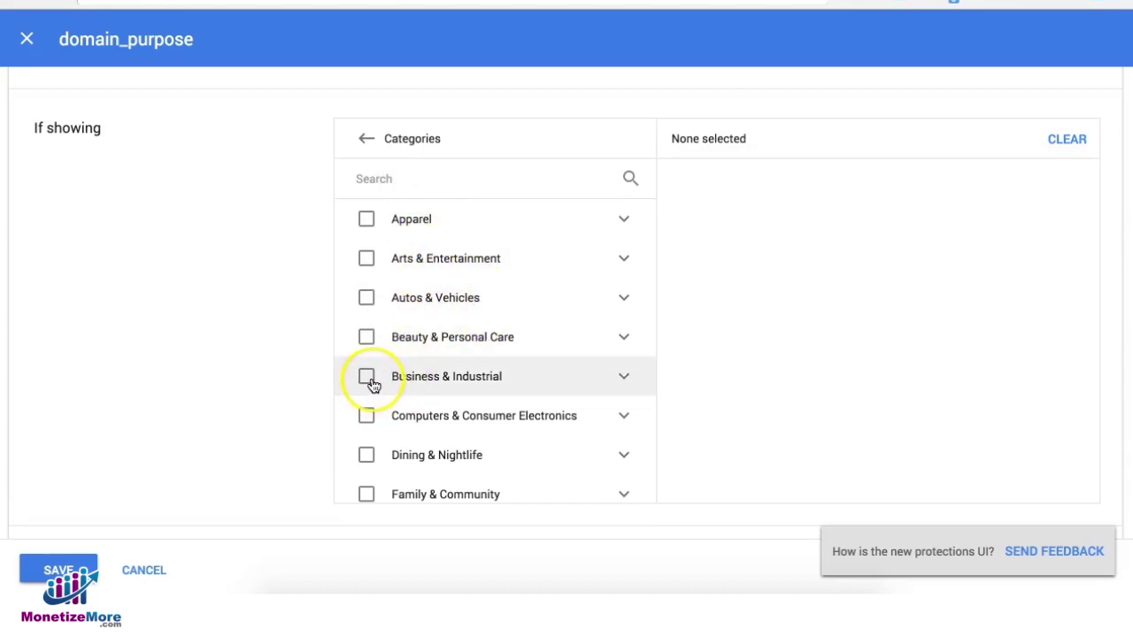
left_click(583, 380)
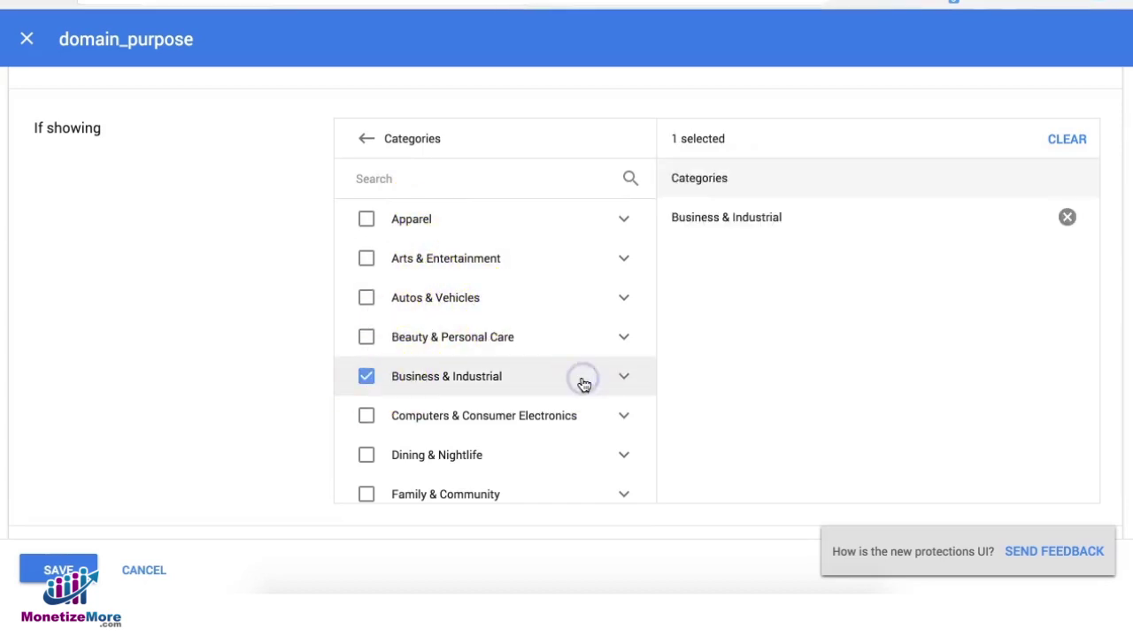
left_click(625, 378)
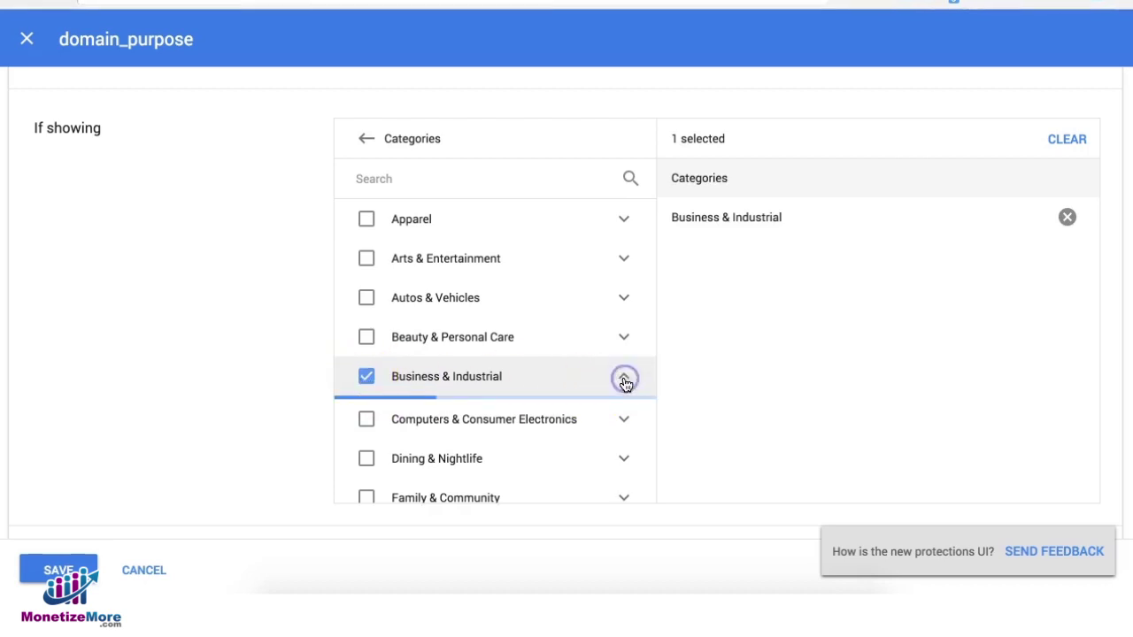
scroll(625, 383, "down", 3)
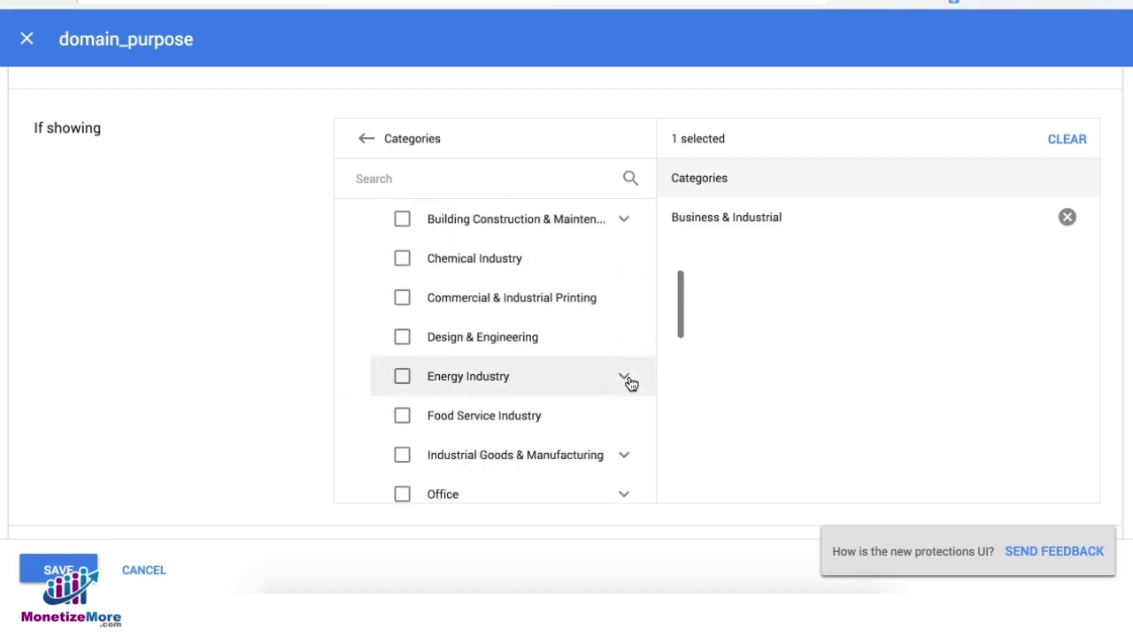
scroll(630, 383, "up", 1)
scroll(630, 383, "up", 1)
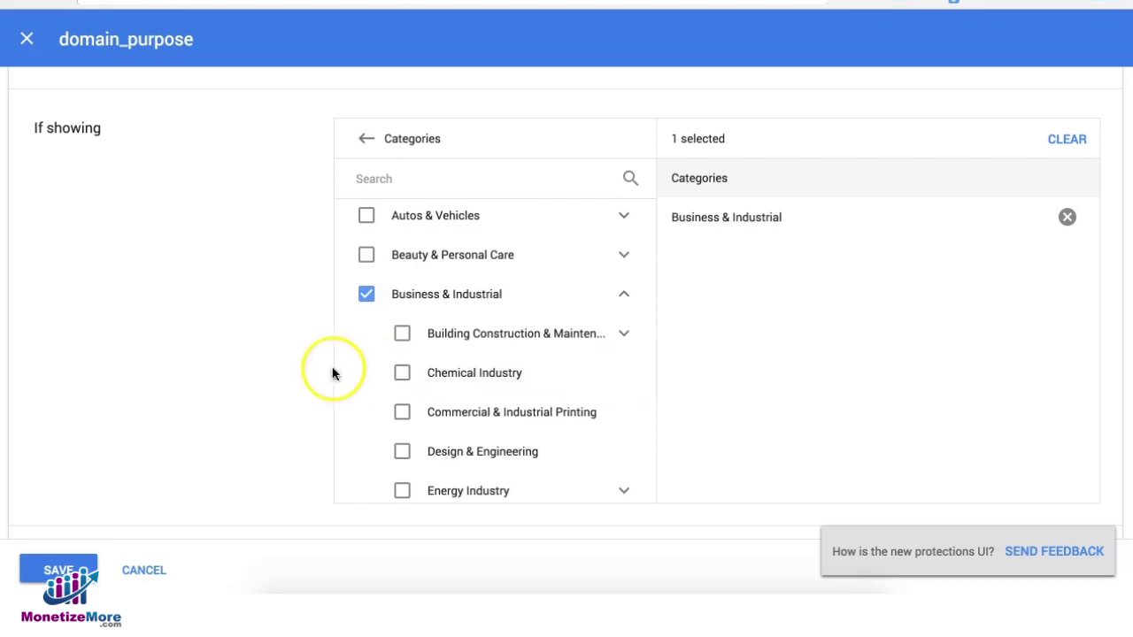
scroll(284, 375, "down", 4)
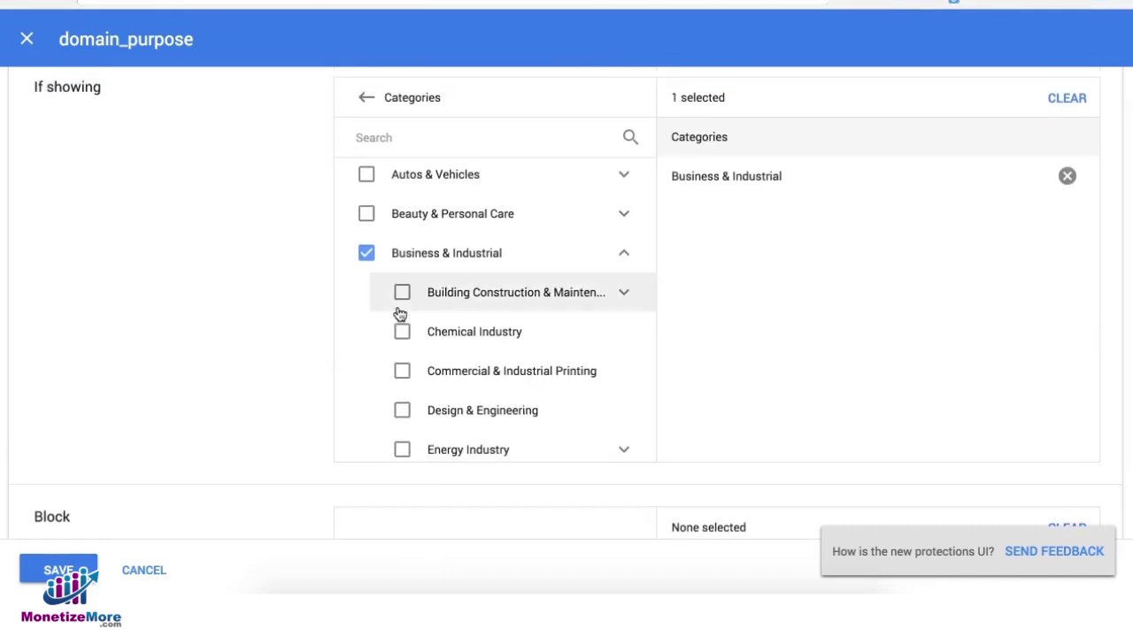
scroll(398, 313, "down", 3)
left_click(400, 400)
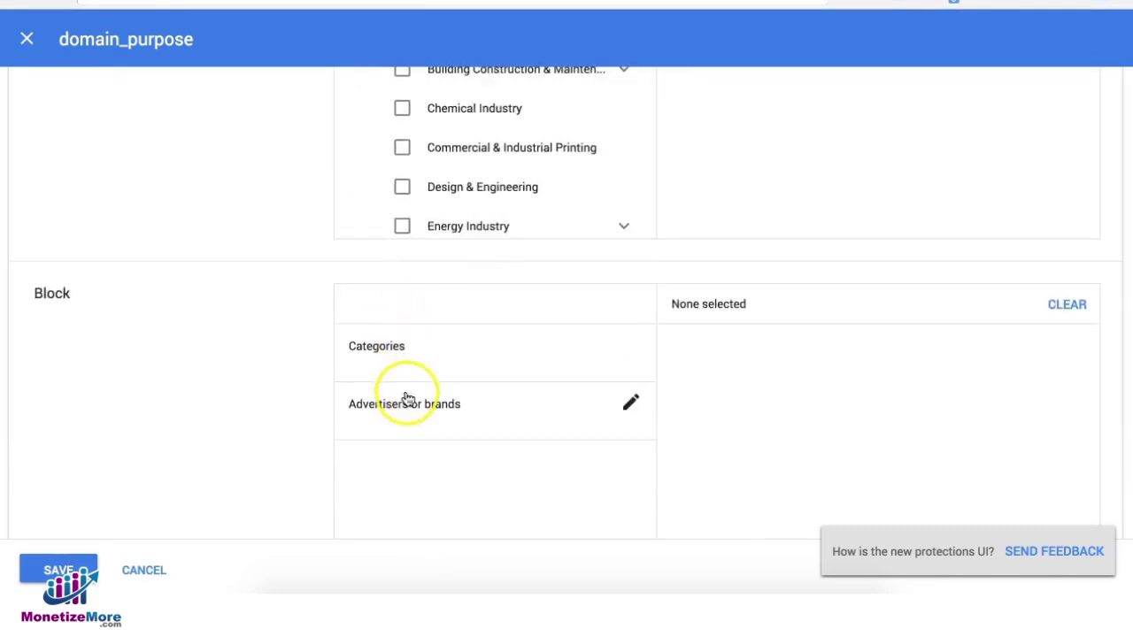
left_click(405, 352)
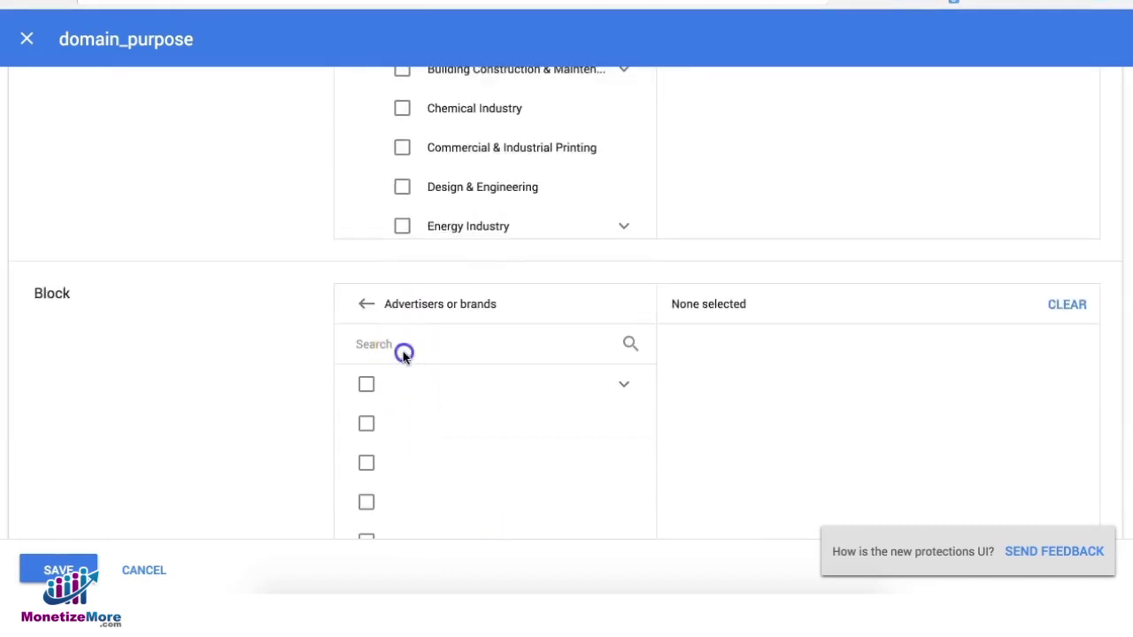
left_click(384, 342)
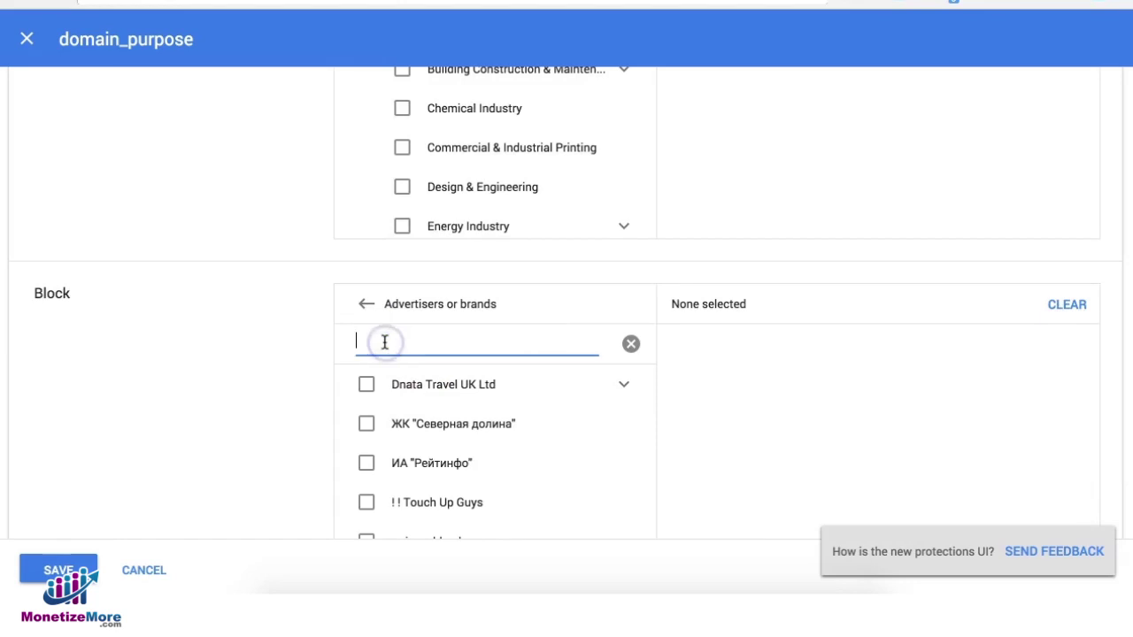
type("chase")
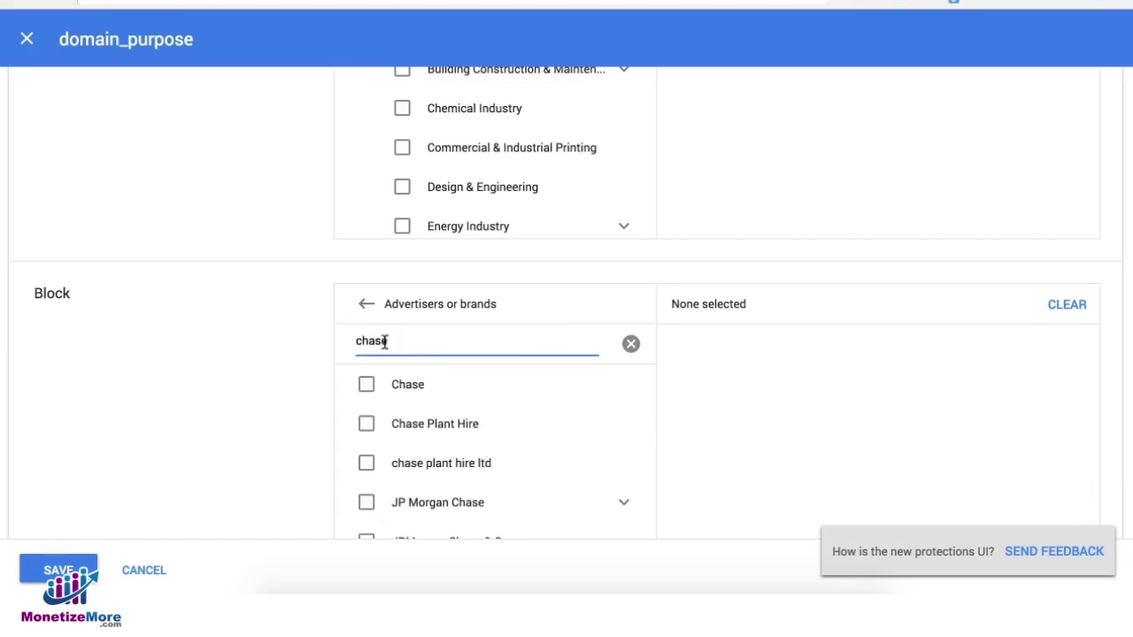
left_click(367, 386)
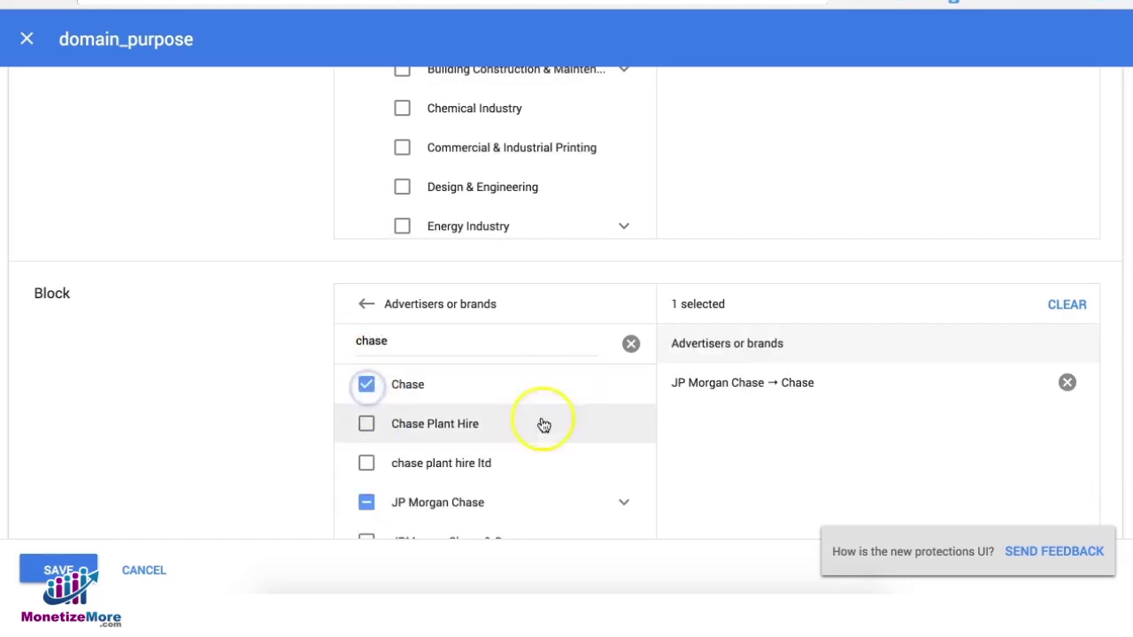
scroll(888, 474, "up", 3)
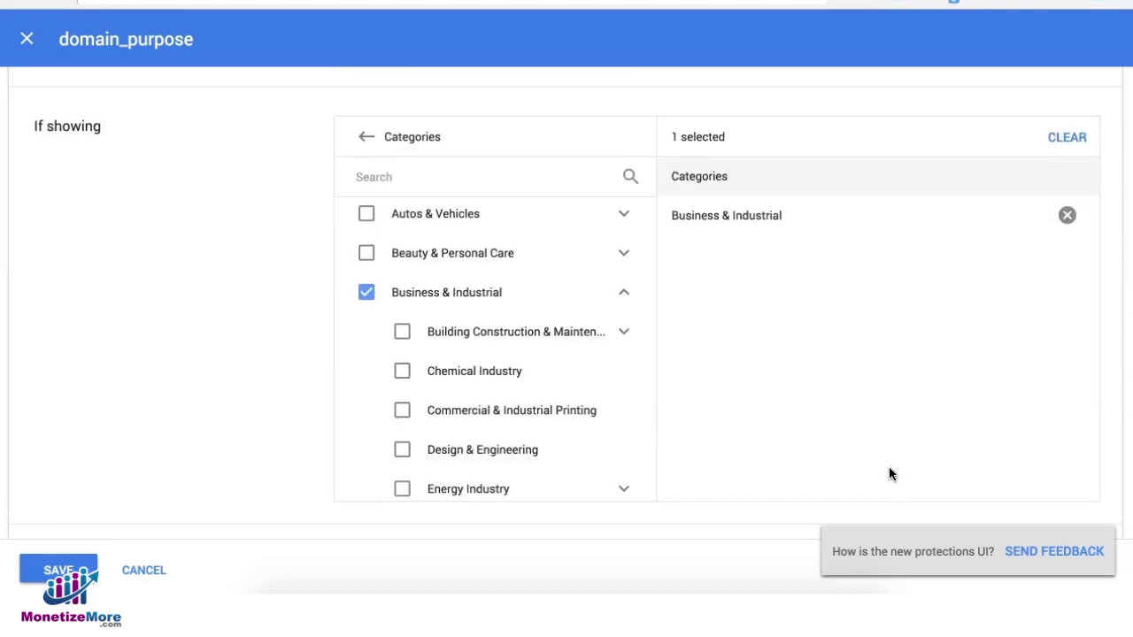
scroll(889, 473, "up", 4)
scroll(291, 165, "up", 3)
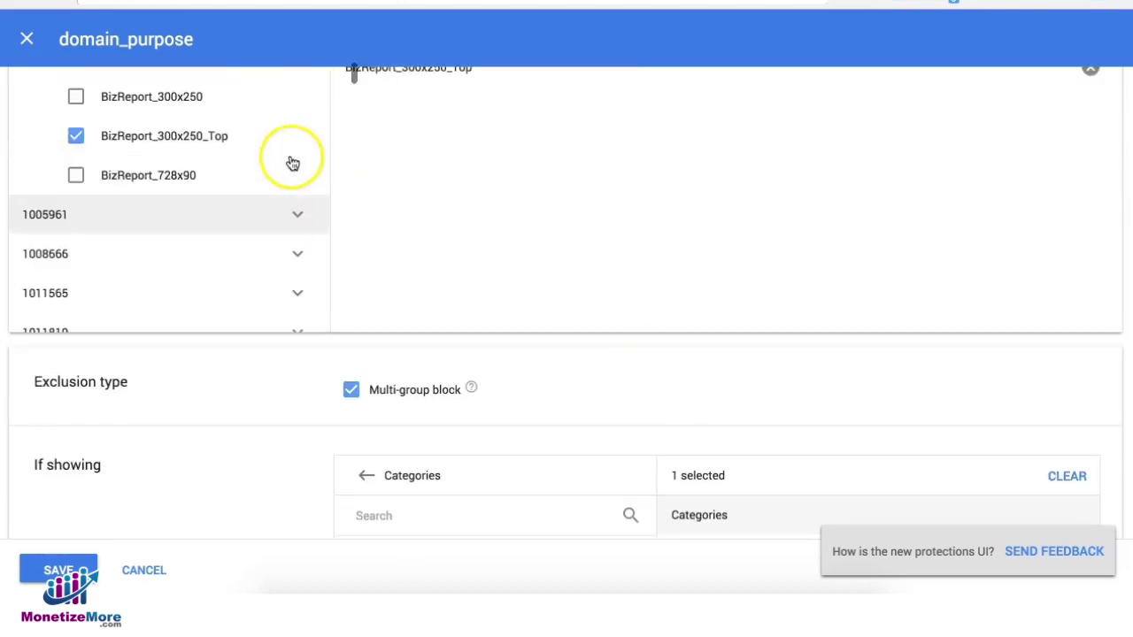
scroll(502, 133, "up", 2)
scroll(625, 339, "down", 5)
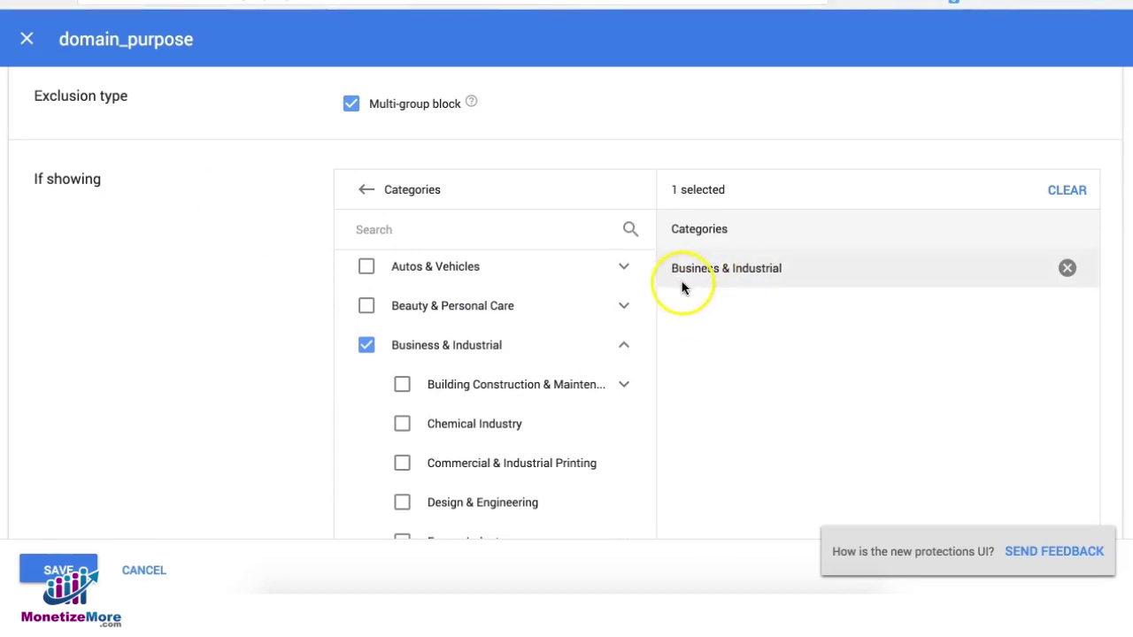
scroll(736, 425, "down", 5)
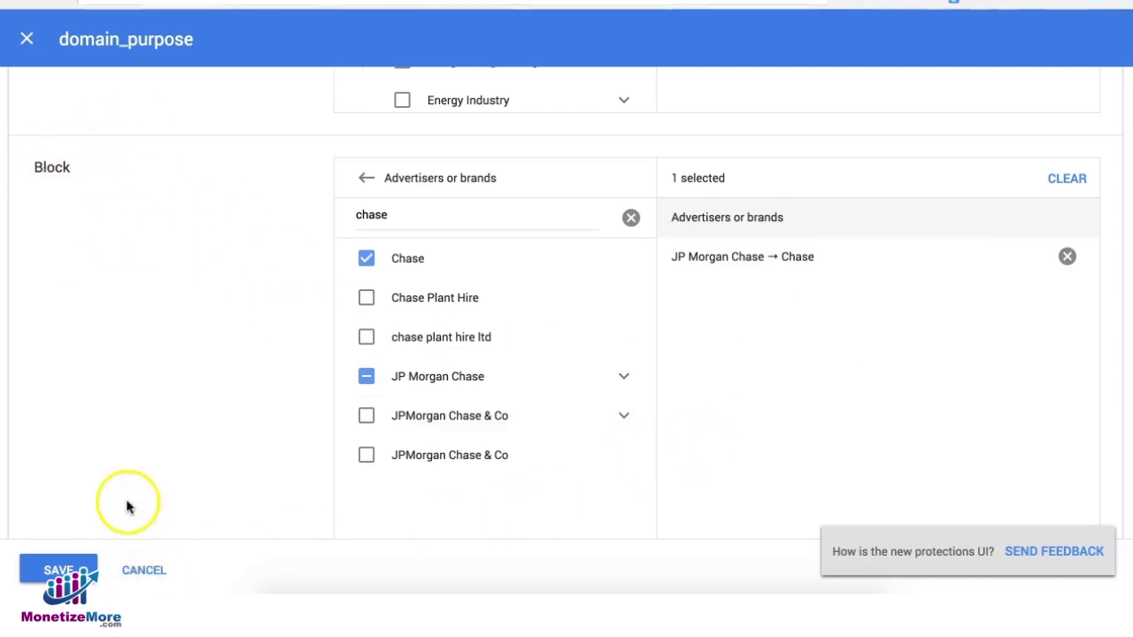
scroll(127, 506, "down", 1)
Save domain_purpose, filter the list to Inactive protections, then reopen the Status filter
left_click(69, 566)
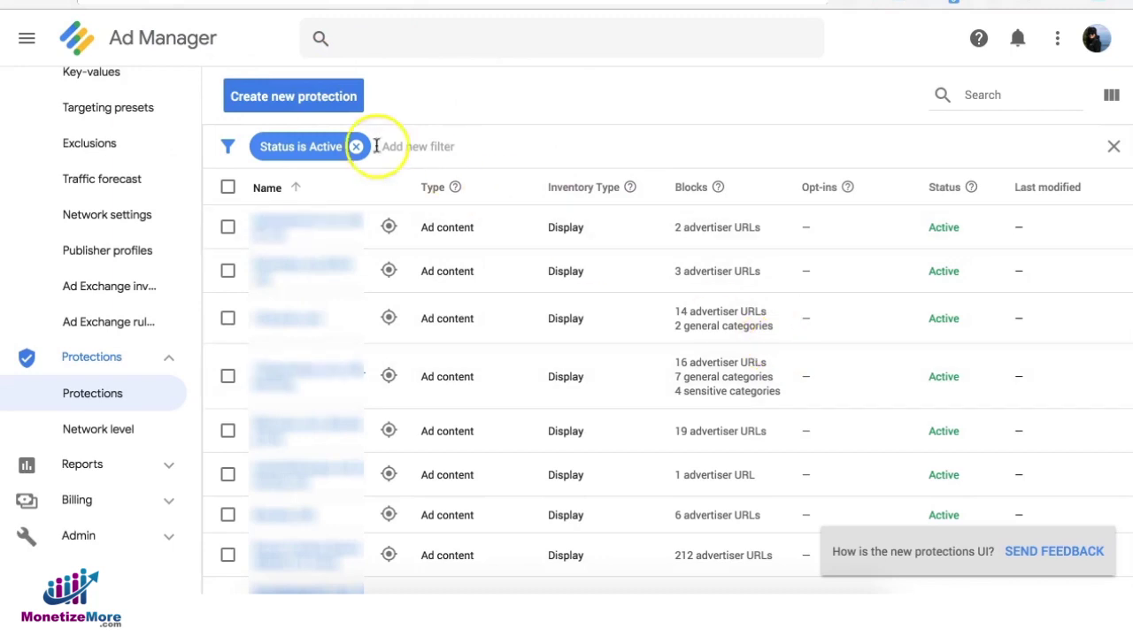
left_click(310, 147)
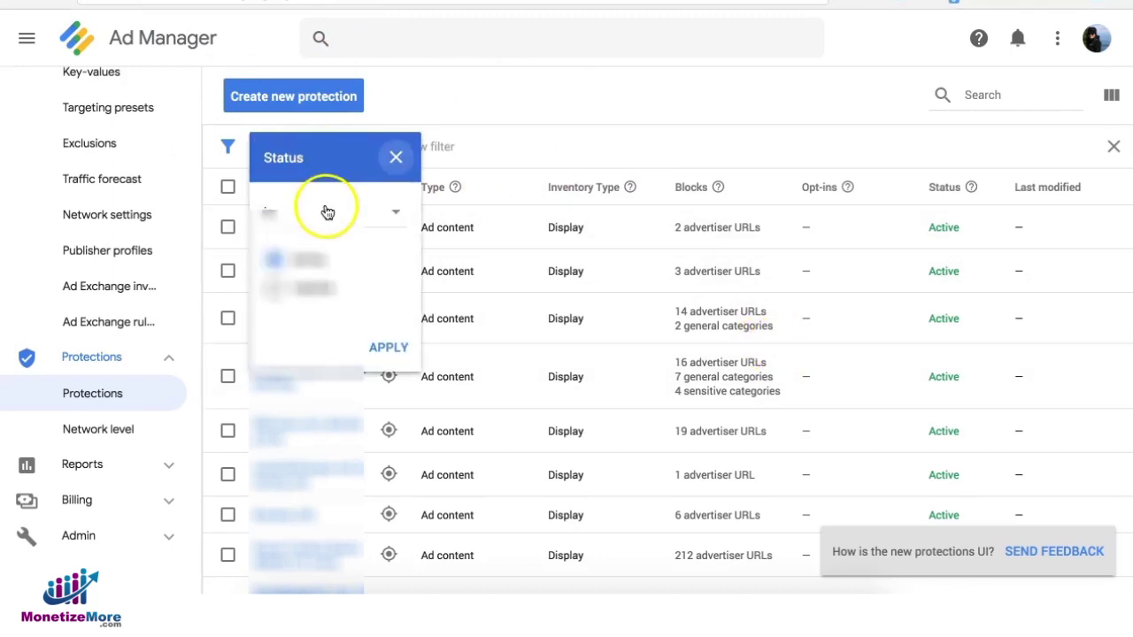
left_click(286, 291)
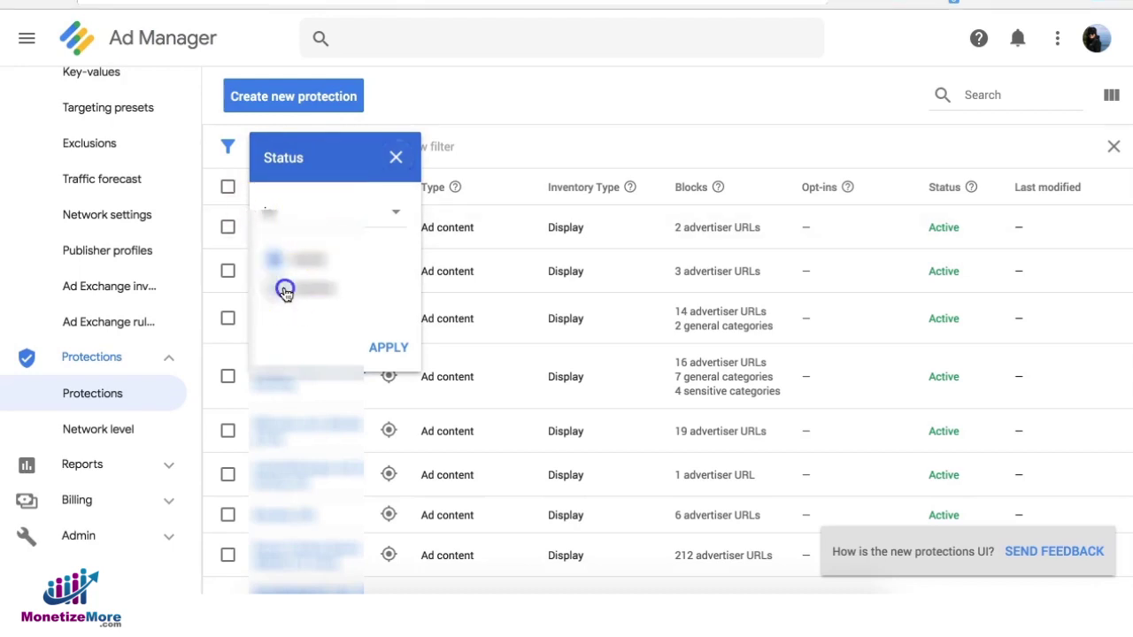
left_click(373, 345)
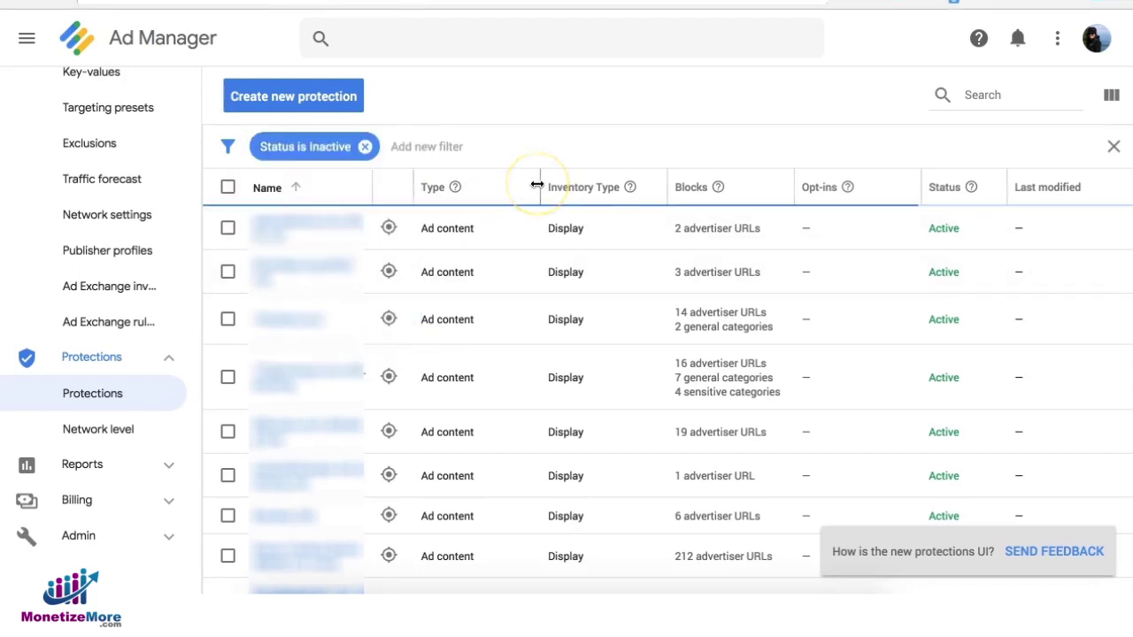
left_click(341, 147)
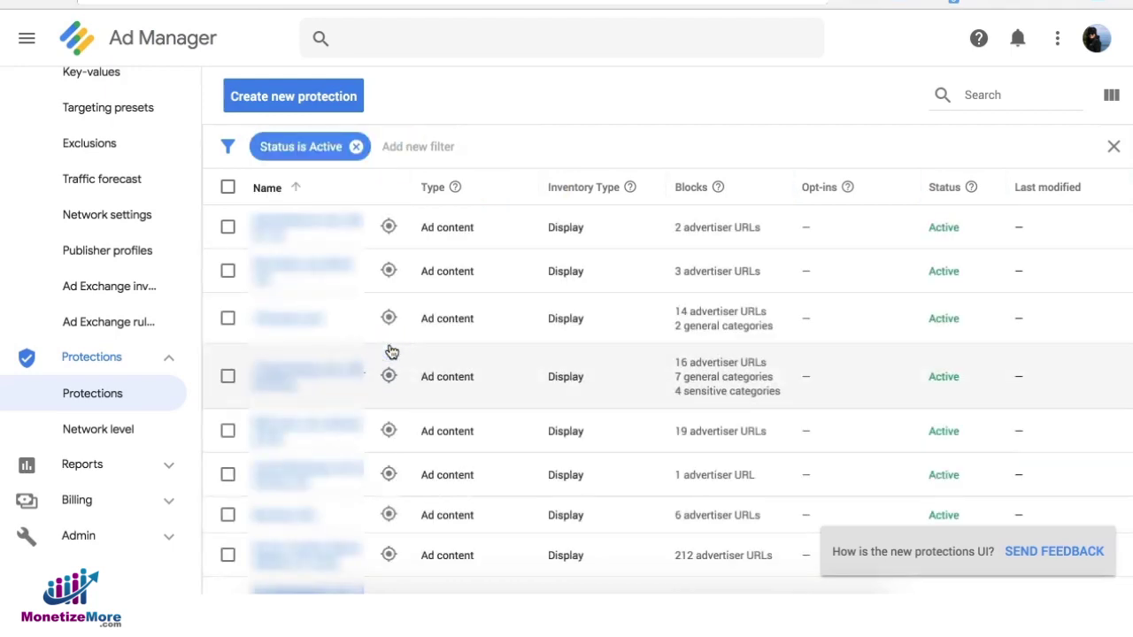
Create a new Ad content protection named domain_purpose
left_click(299, 106)
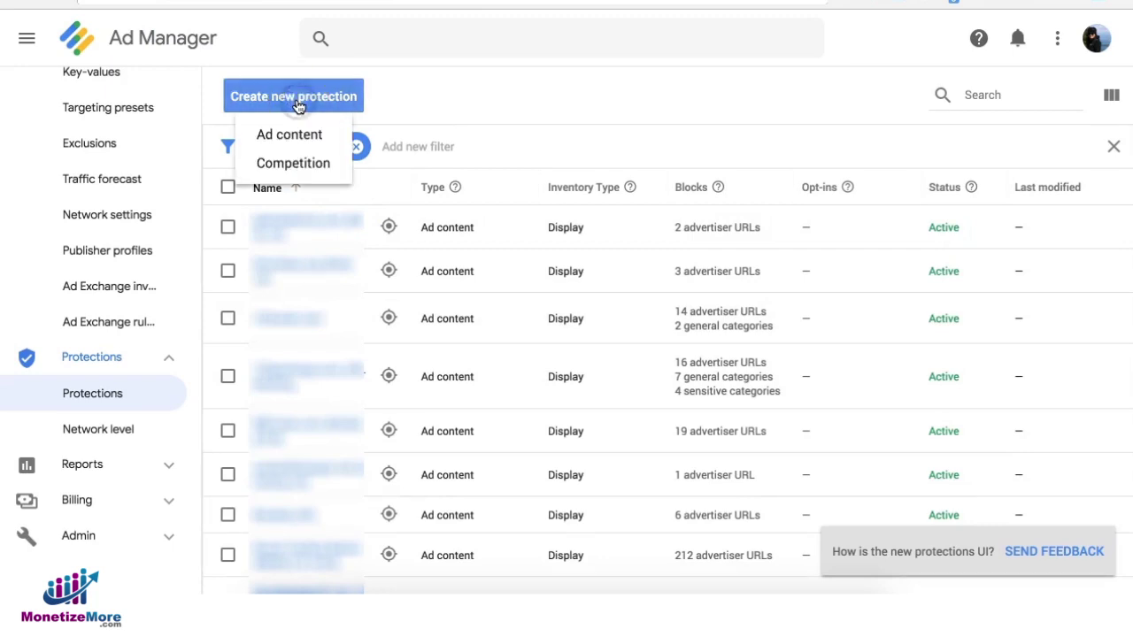
left_click(289, 138)
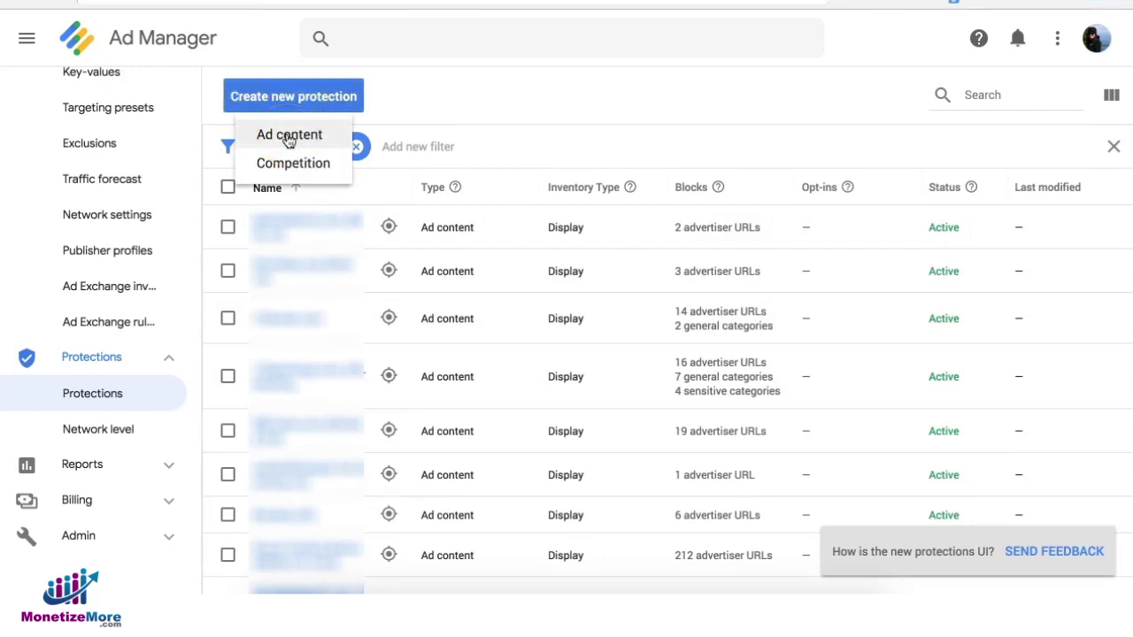
left_click(289, 138)
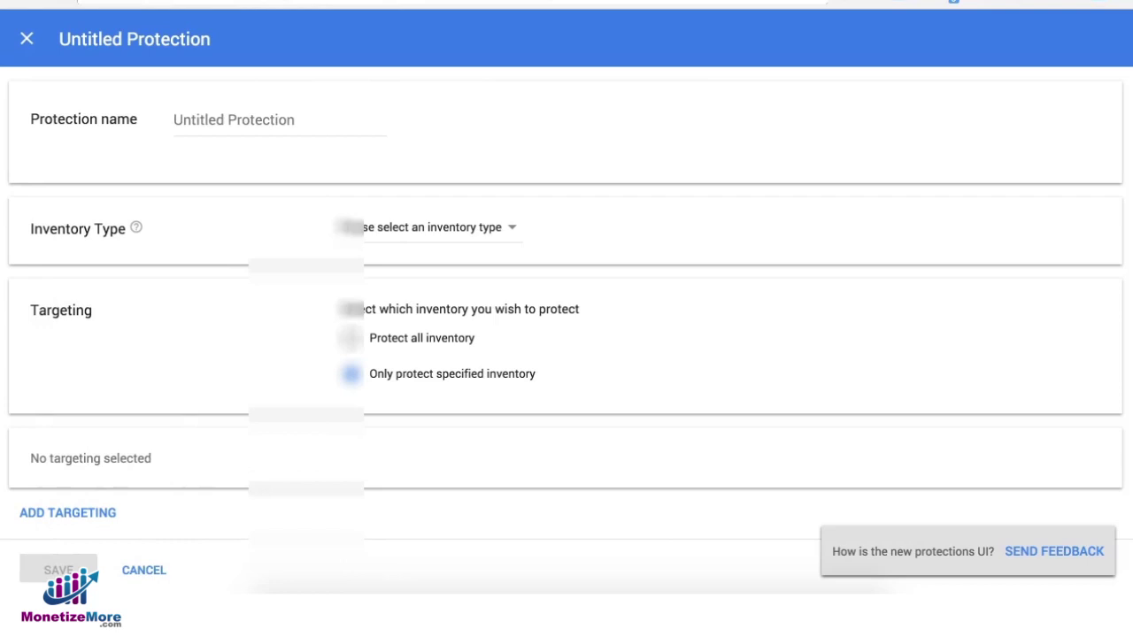
left_click(282, 116)
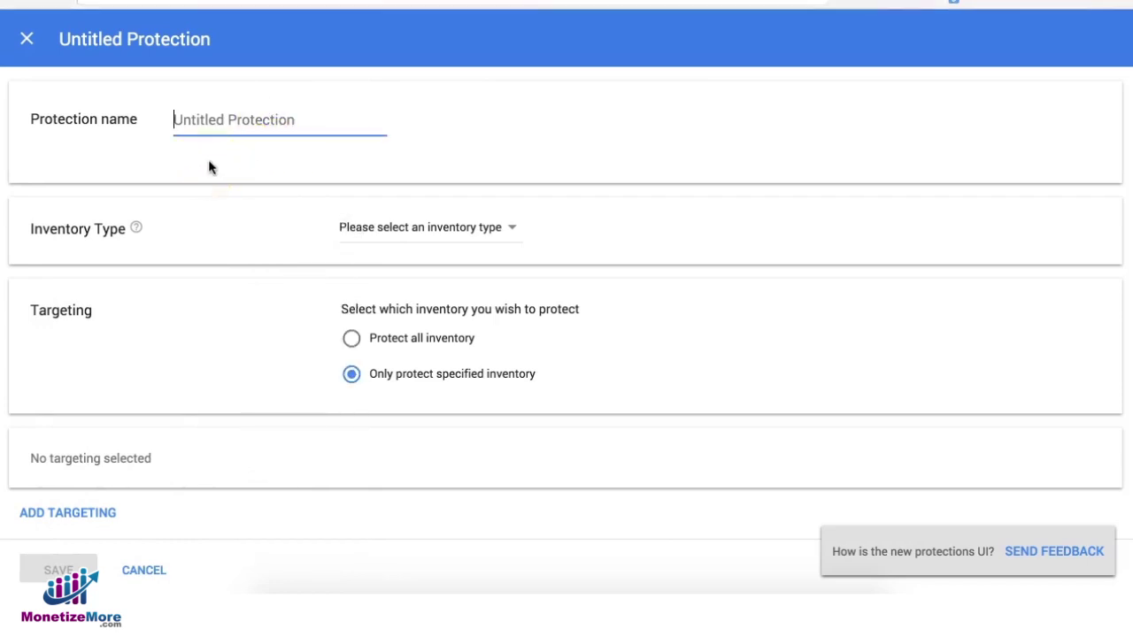
type("domain_purpo")
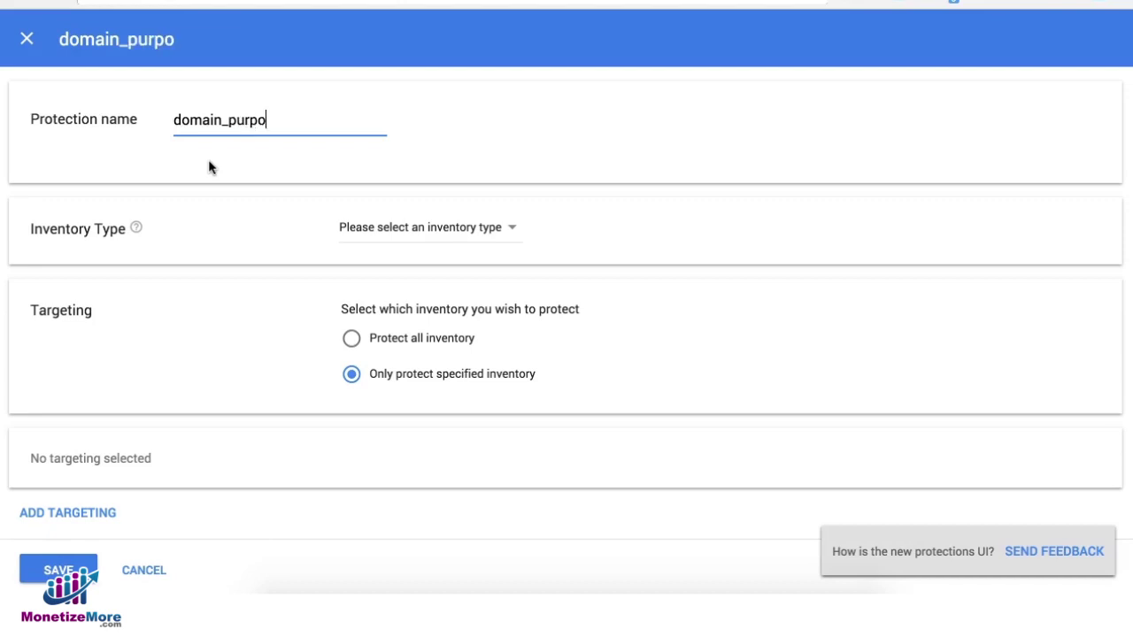
type("se")
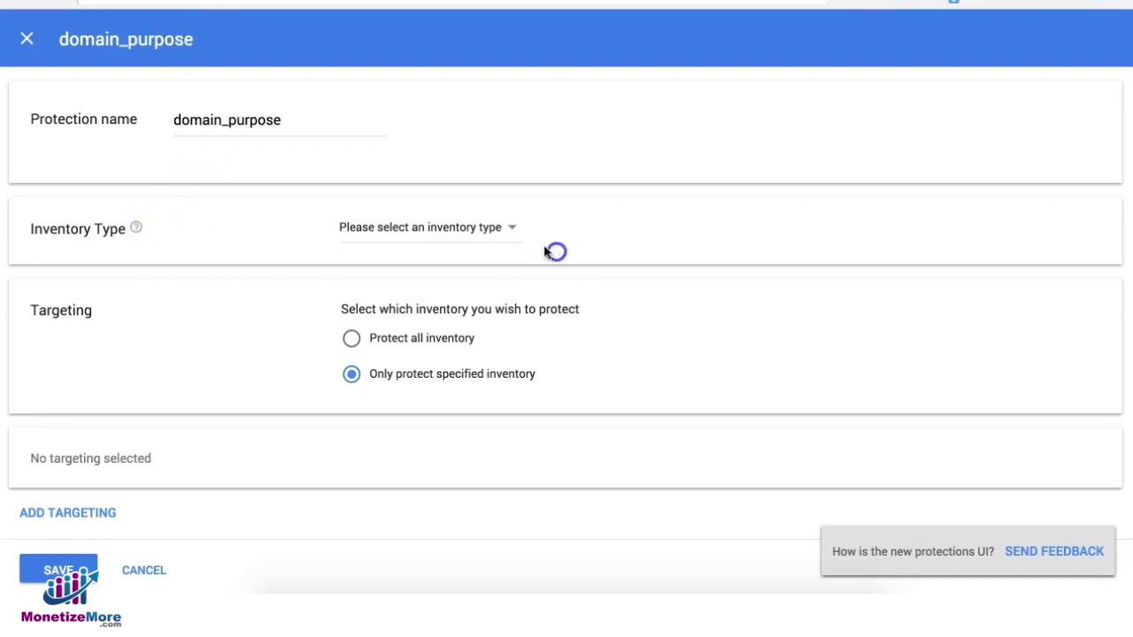
Set the inventory type to Display and protect all inventory
left_click(509, 230)
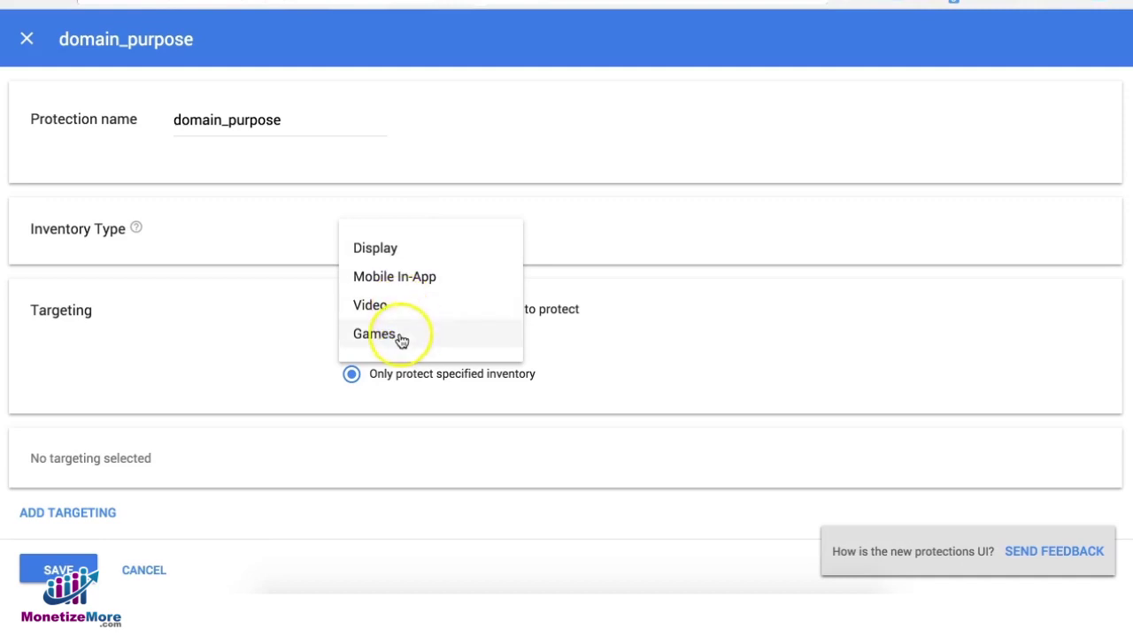
left_click(374, 252)
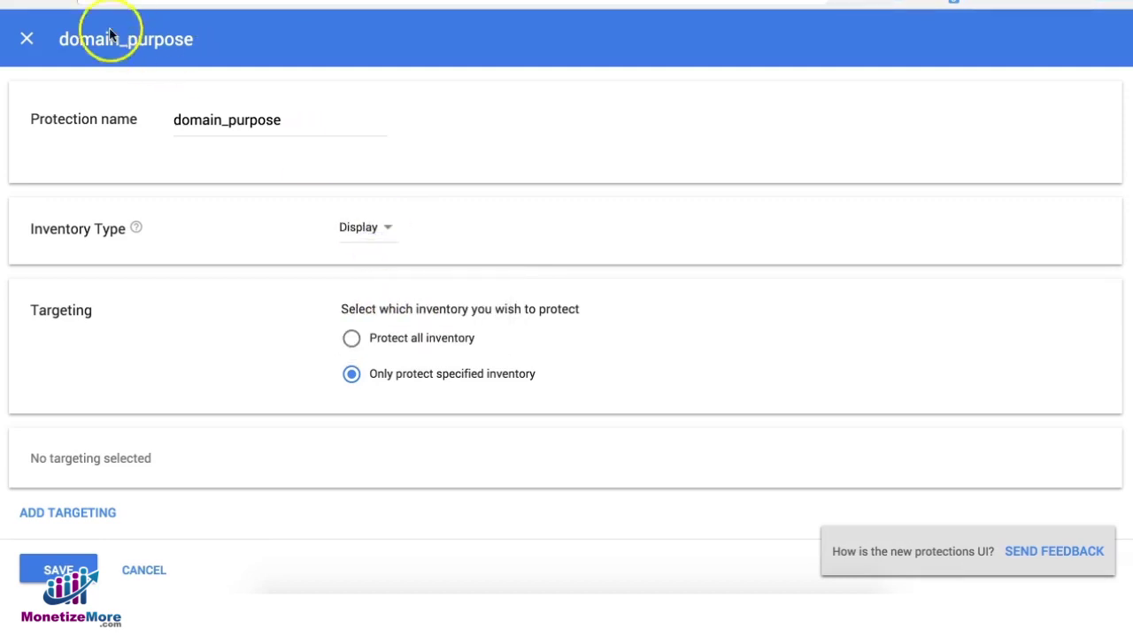
scroll(359, 192, "down", 2)
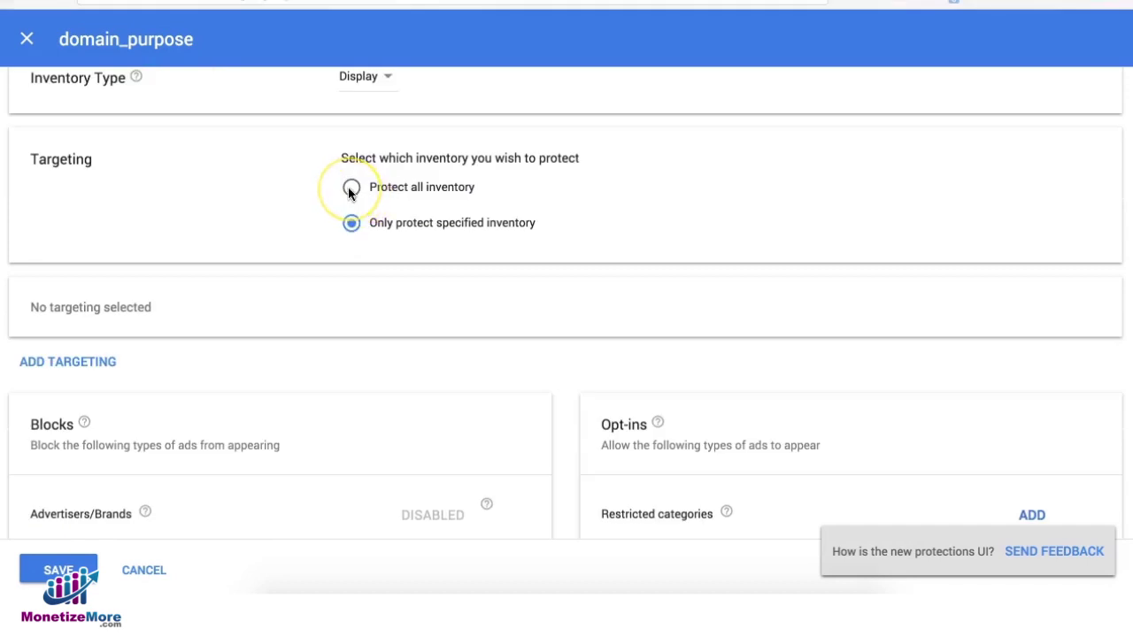
left_click(350, 188)
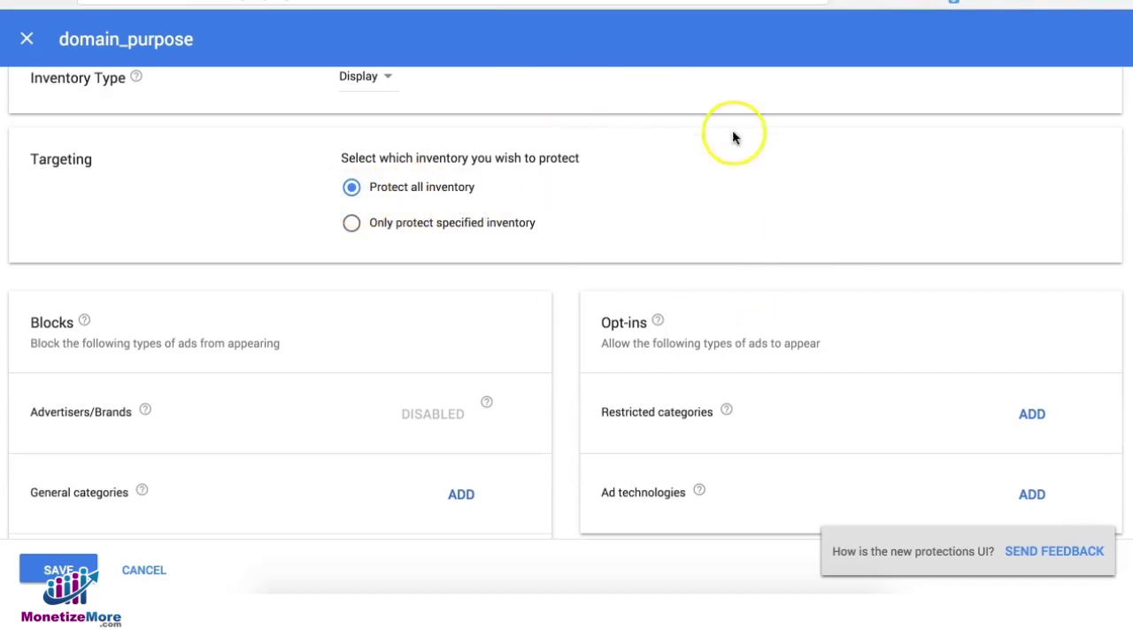
Switch to protecting only specified inventory and add an Inventory targeting row
left_click(352, 223)
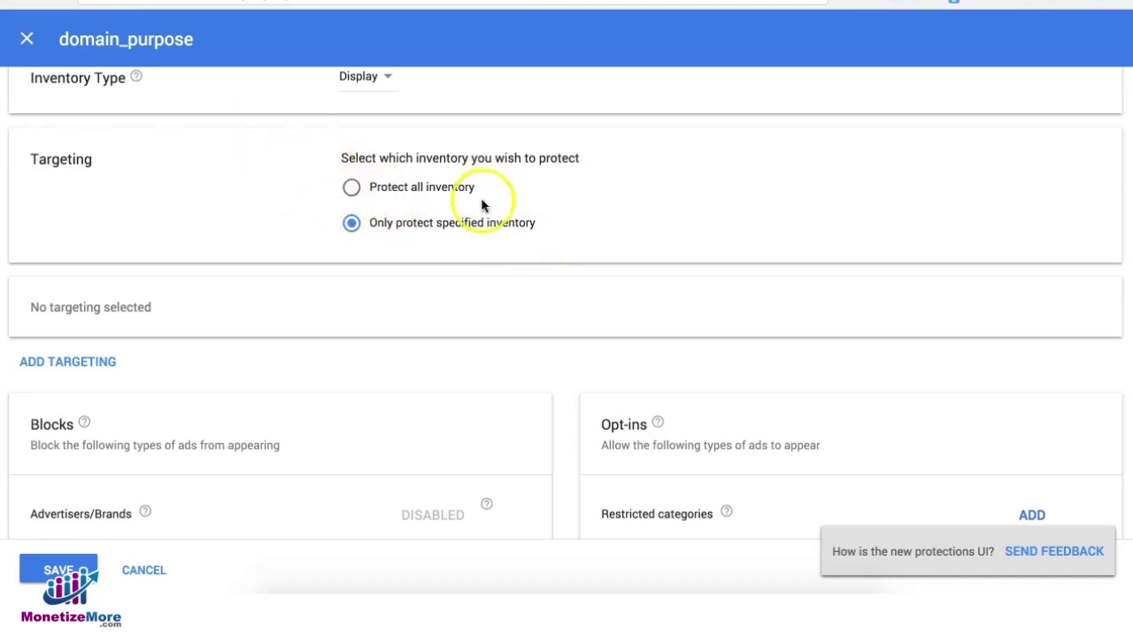
left_click(84, 365)
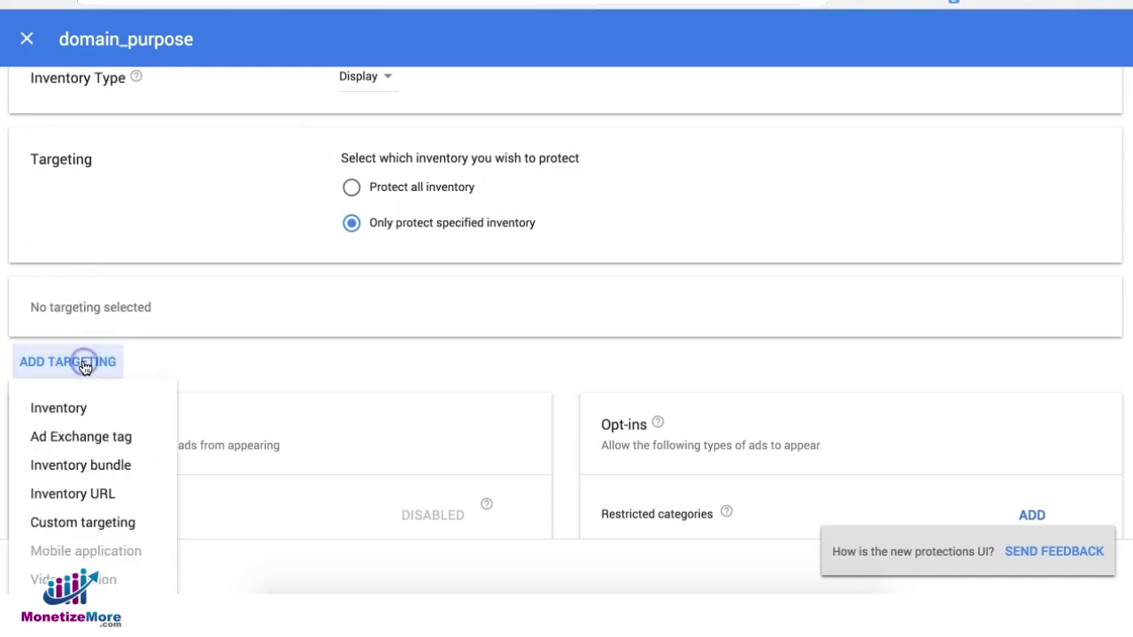
scroll(84, 367, "down", 5)
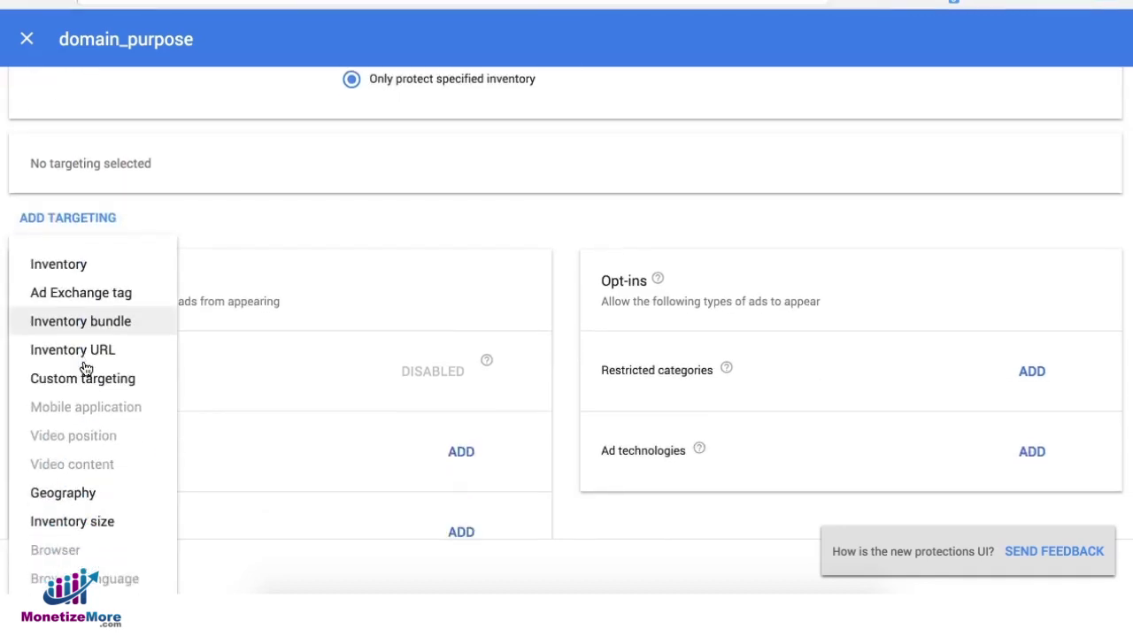
left_click(78, 207)
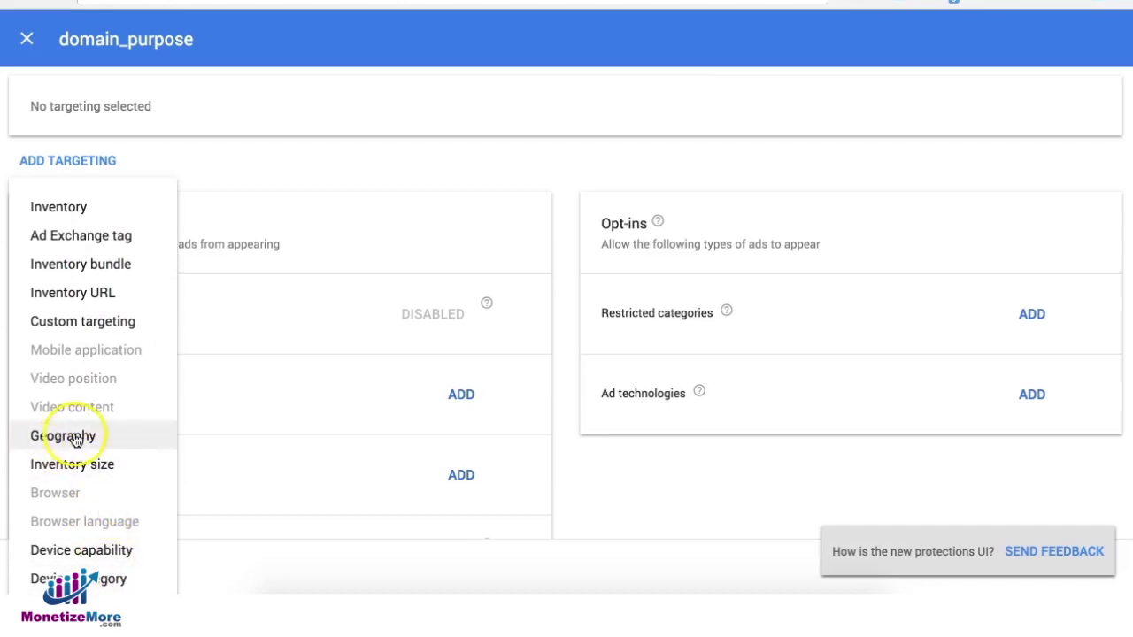
left_click(92, 205)
scroll(102, 213, "up", 1)
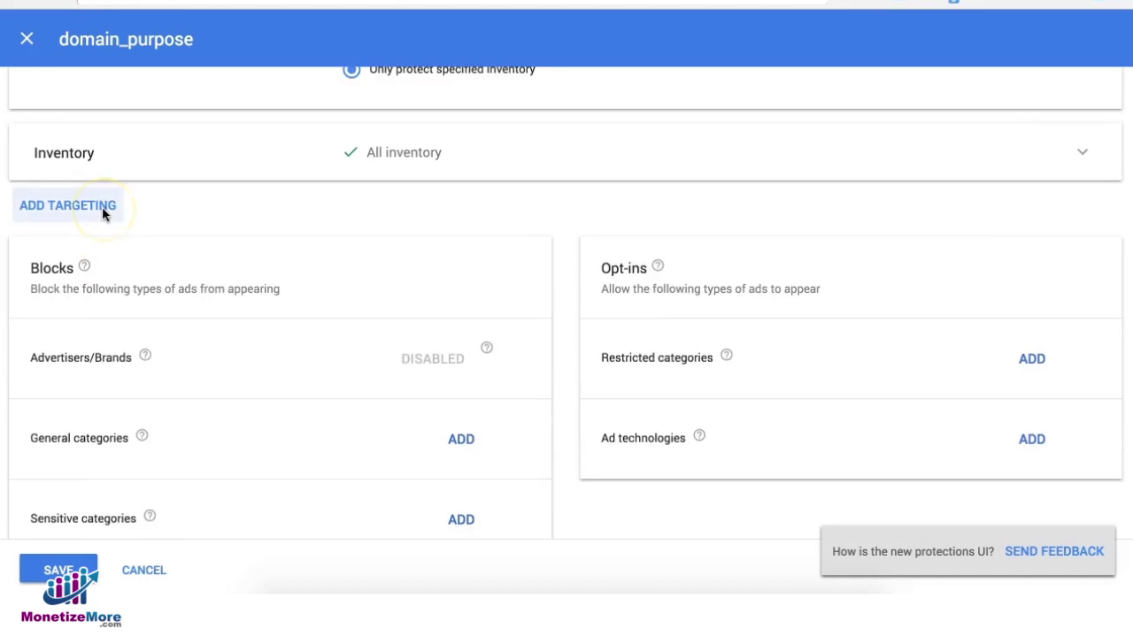
Include ad unit 1004966 in the inventory targeting, then remove it
left_click(1087, 153)
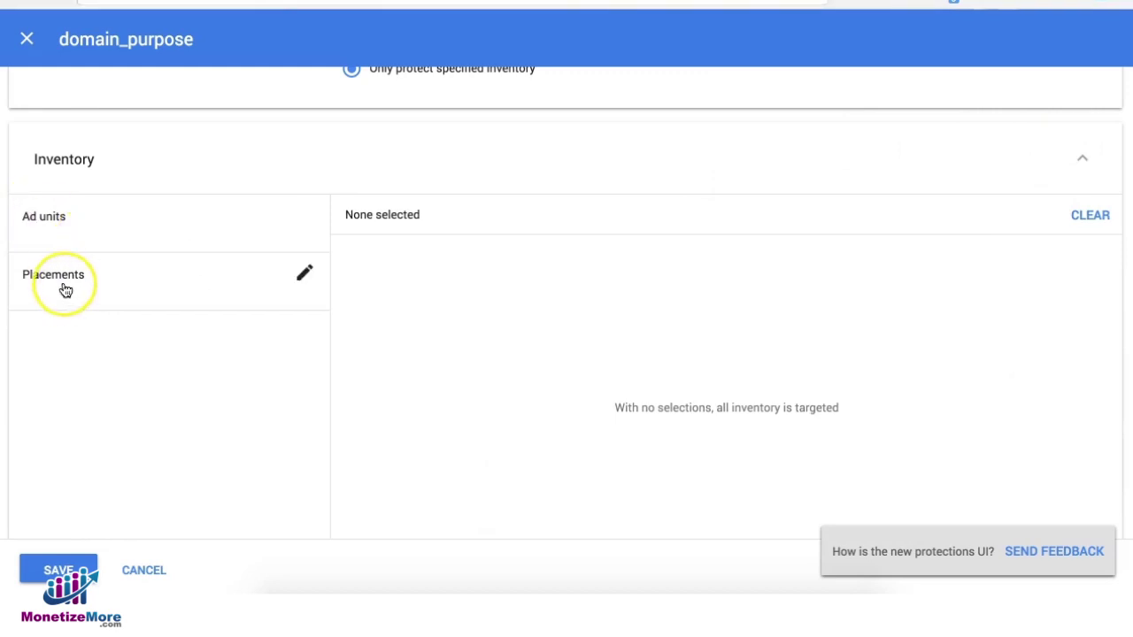
left_click(61, 220)
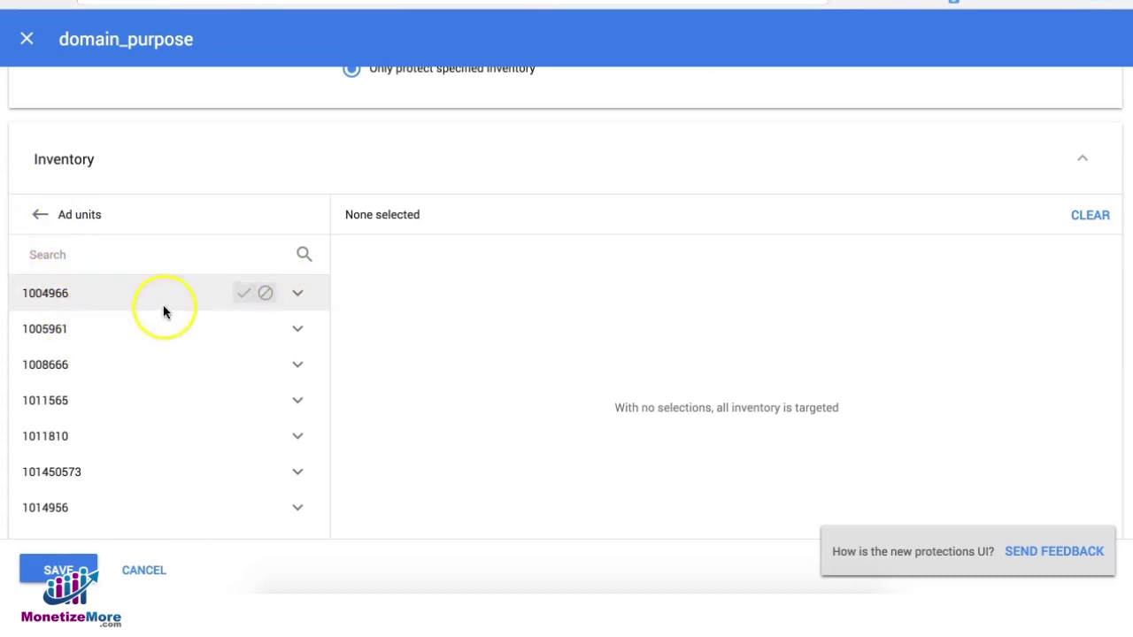
left_click(242, 296)
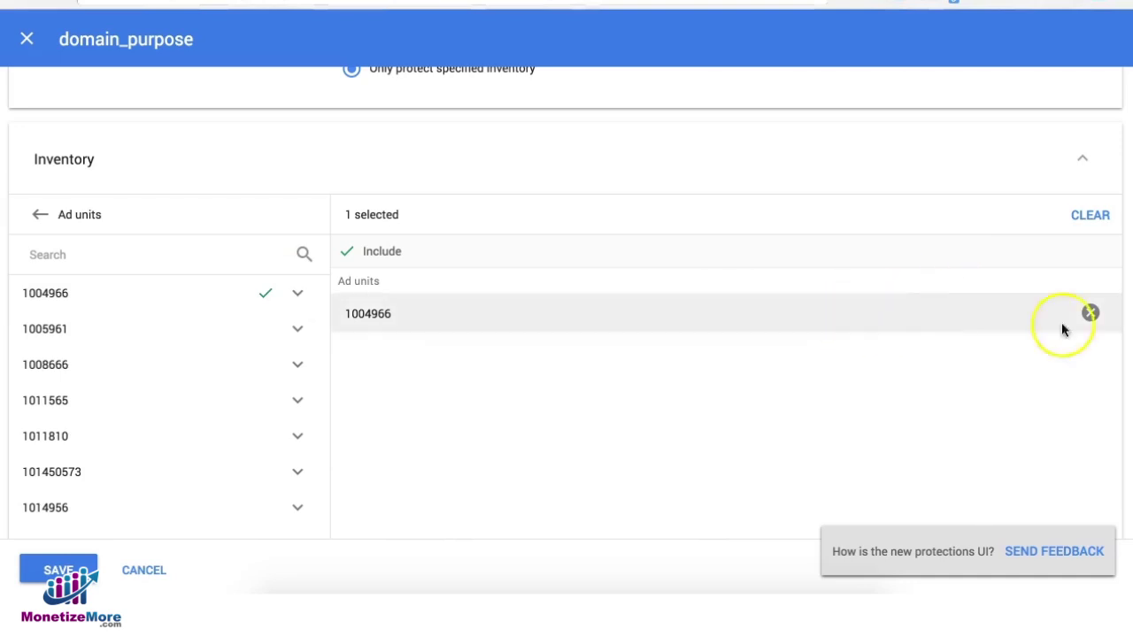
left_click(1089, 313)
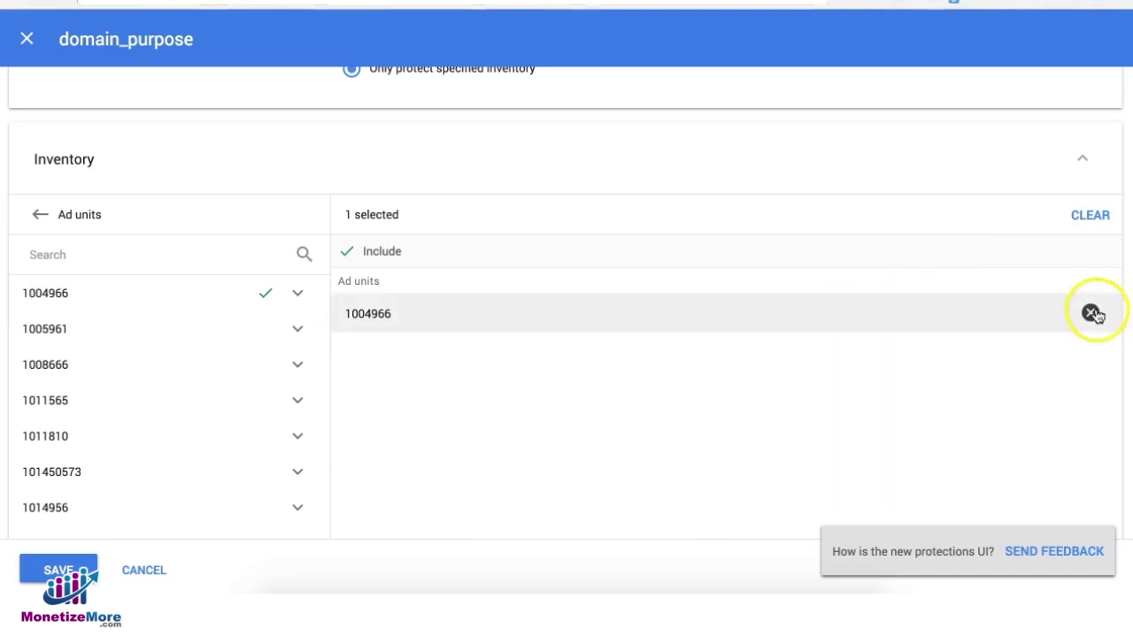
Expand 1004966, include its three 123cards 300x250 child units, then remove them
left_click(299, 294)
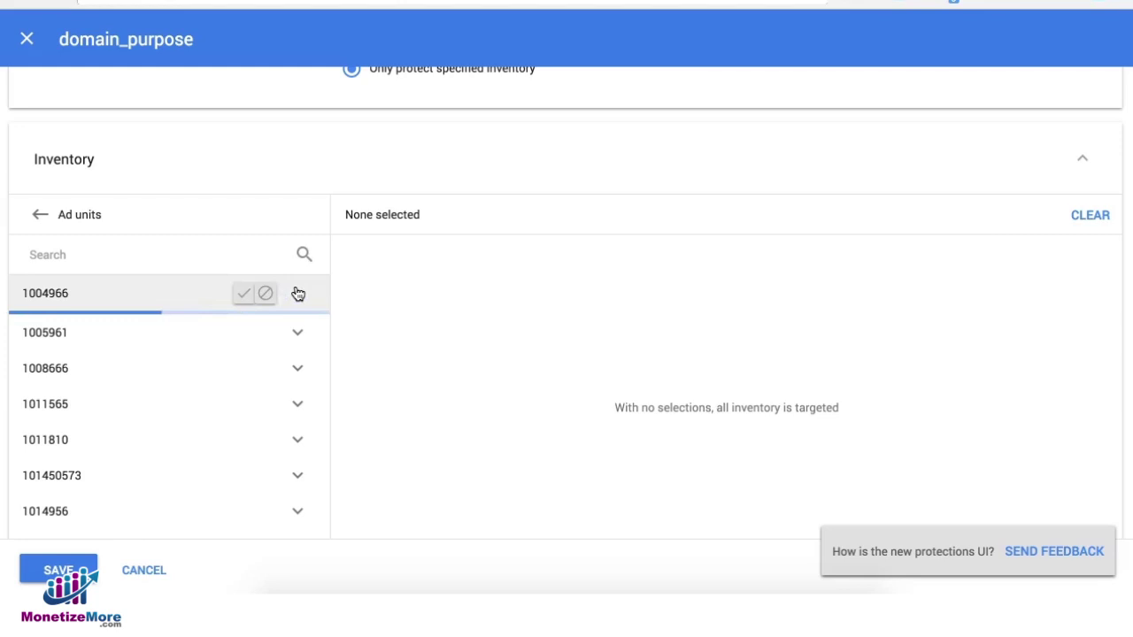
left_click(84, 328)
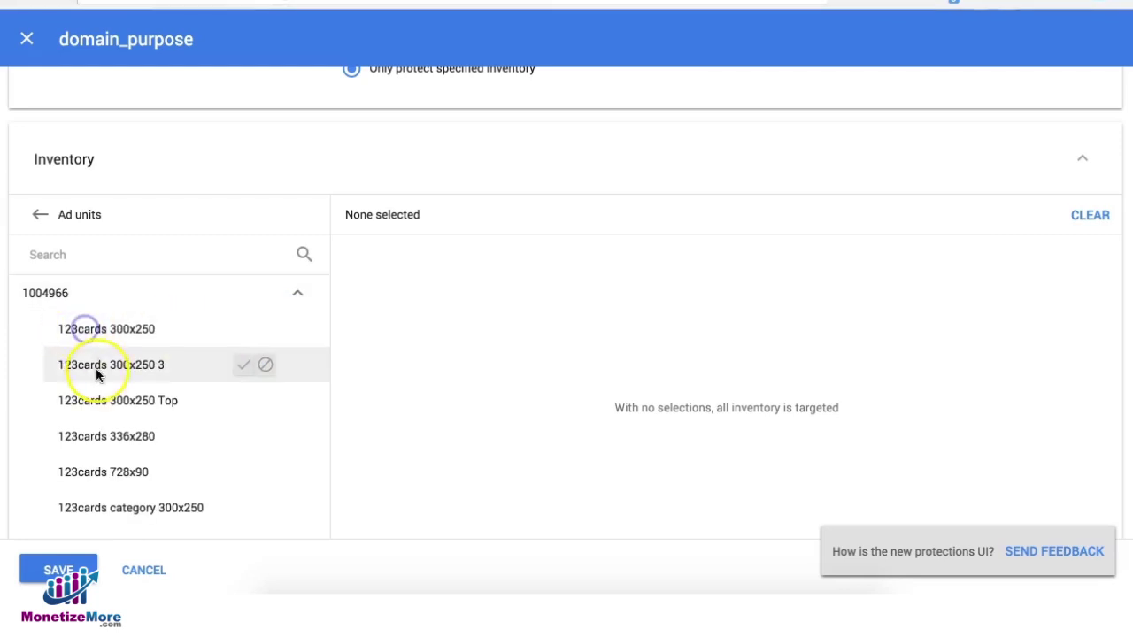
left_click(243, 328)
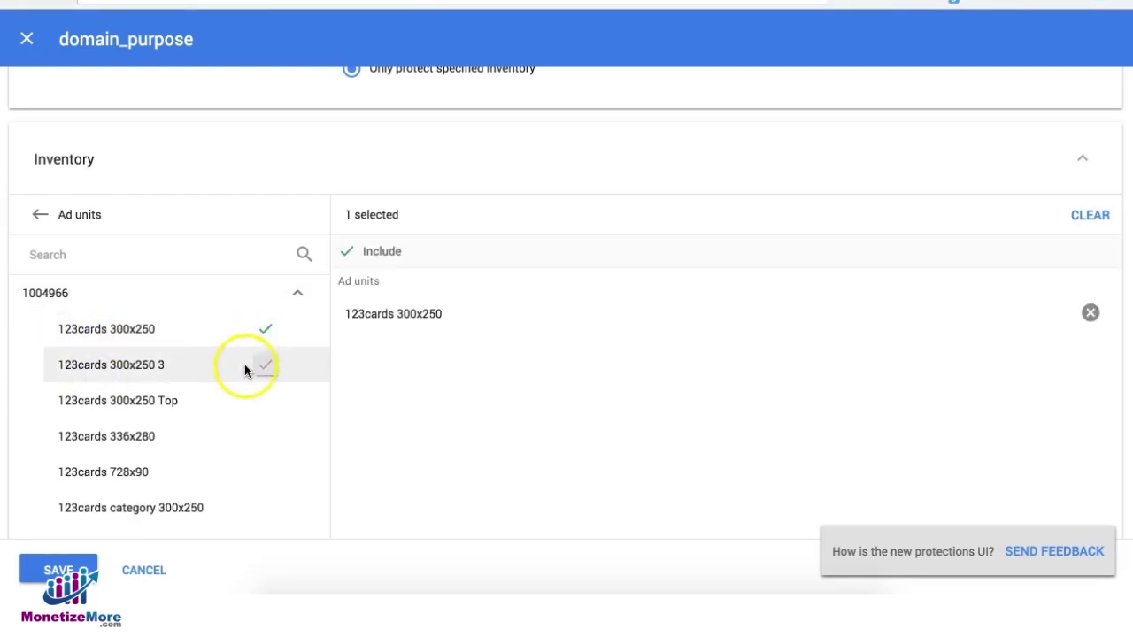
left_click(266, 367)
left_click(267, 402)
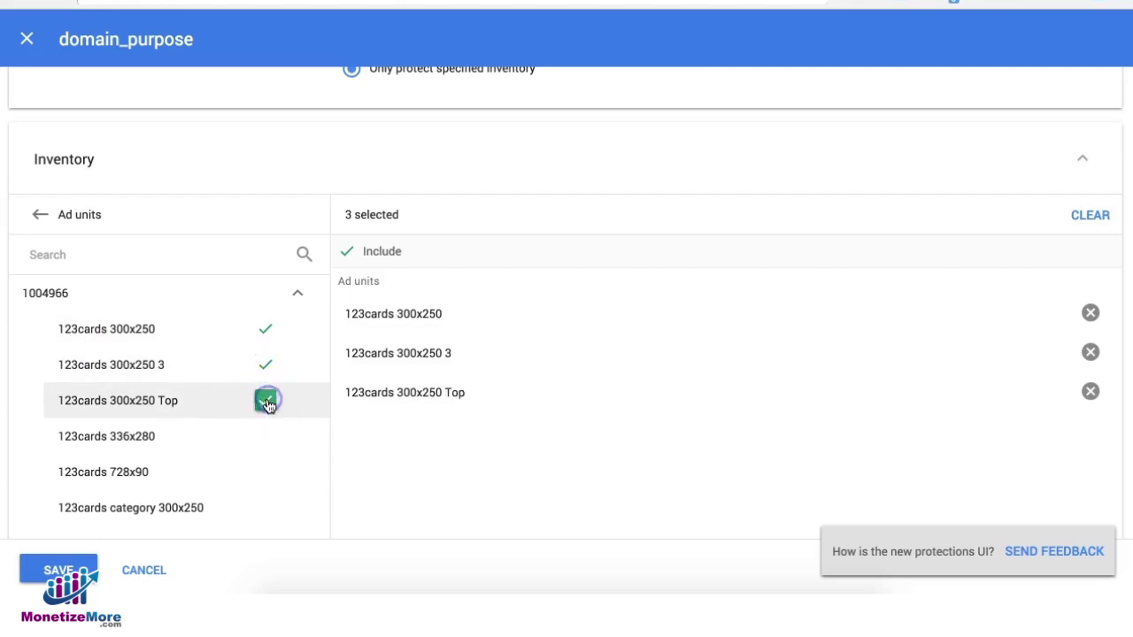
left_click(1091, 312)
left_click(1091, 312)
left_click(1091, 312)
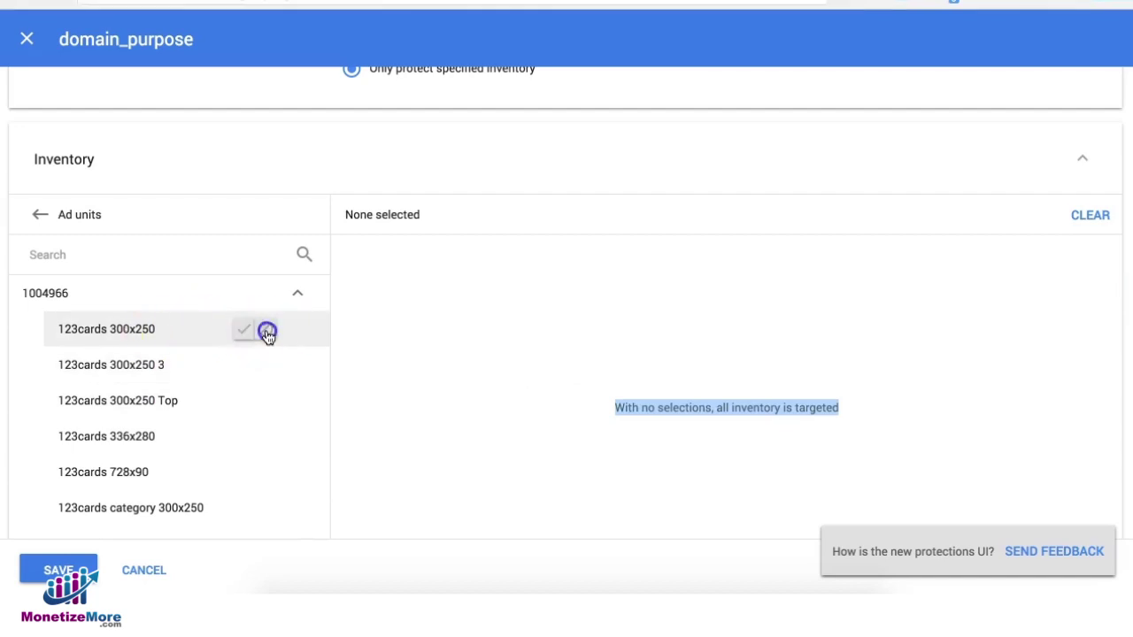
Exclude the three units, clear all, then include 123cards 300x250 and 123cards 300x250 3
left_click(267, 331)
left_click(266, 365)
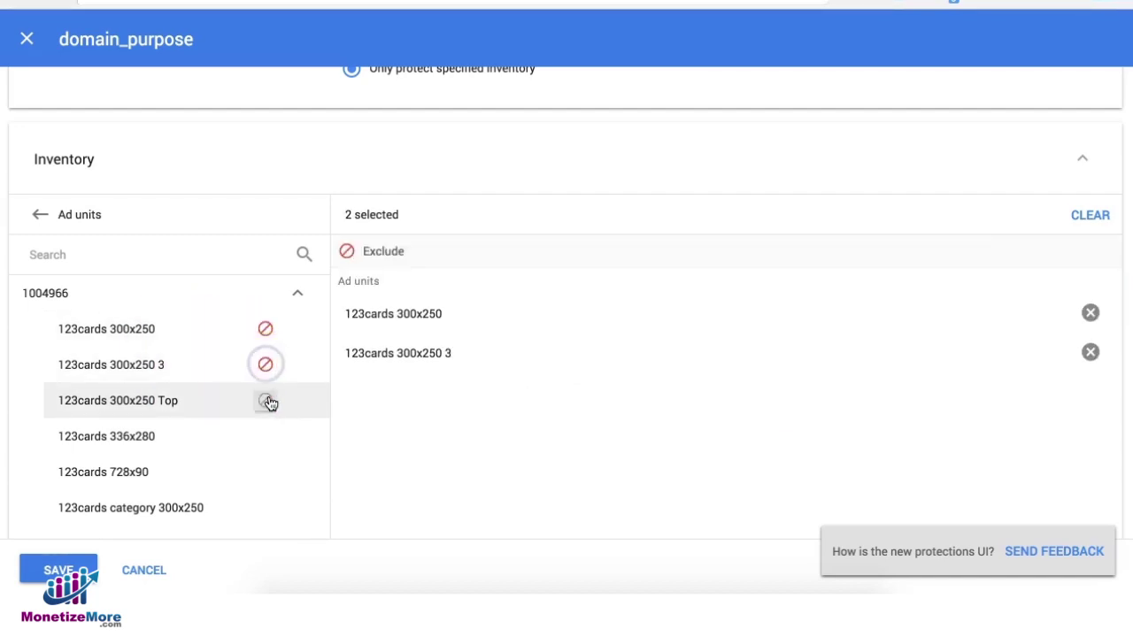
left_click(267, 402)
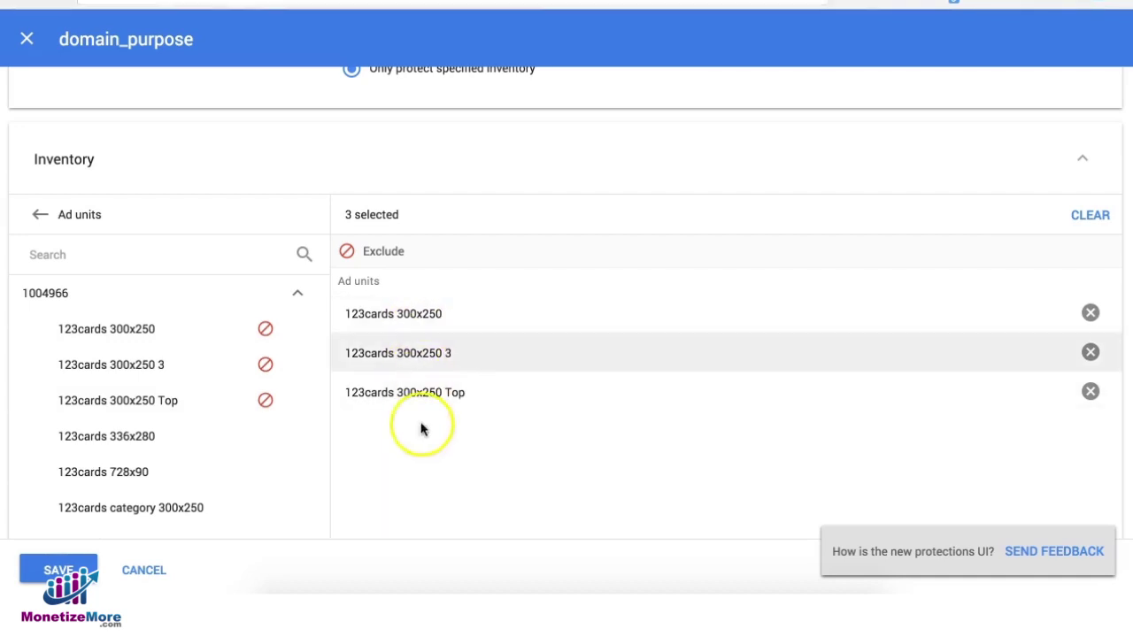
left_click(1091, 214)
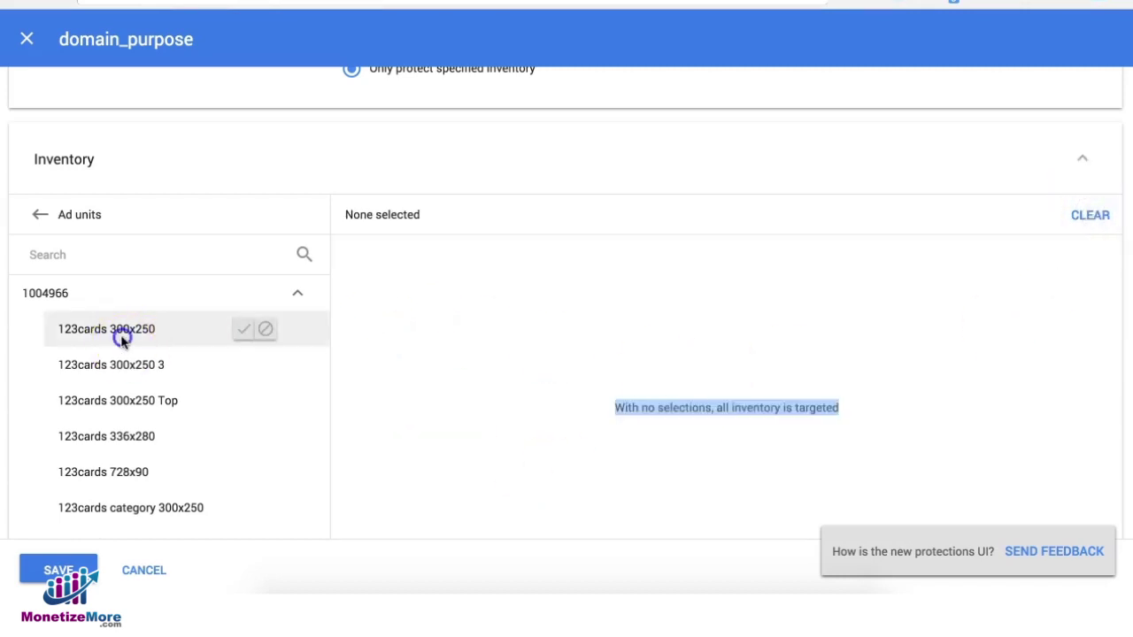
left_click(241, 335)
left_click(266, 365)
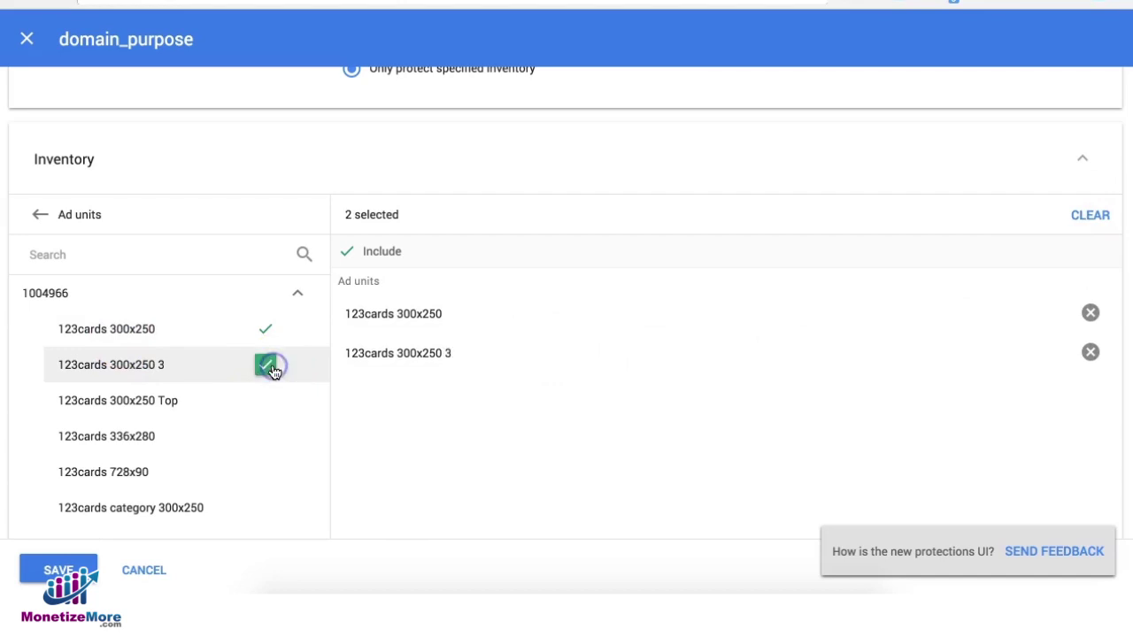
Select Dining & Nightlife, Family & Community and Finance as blocked general categories
scroll(582, 402, "down", 5)
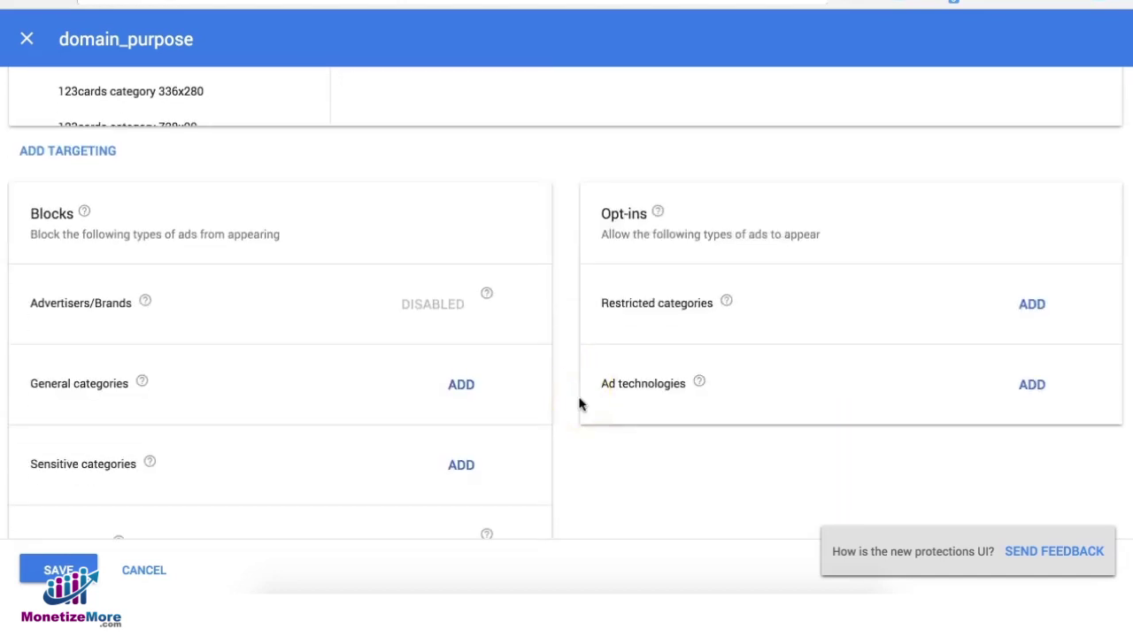
scroll(579, 403, "down", 1)
scroll(579, 403, "up", 1)
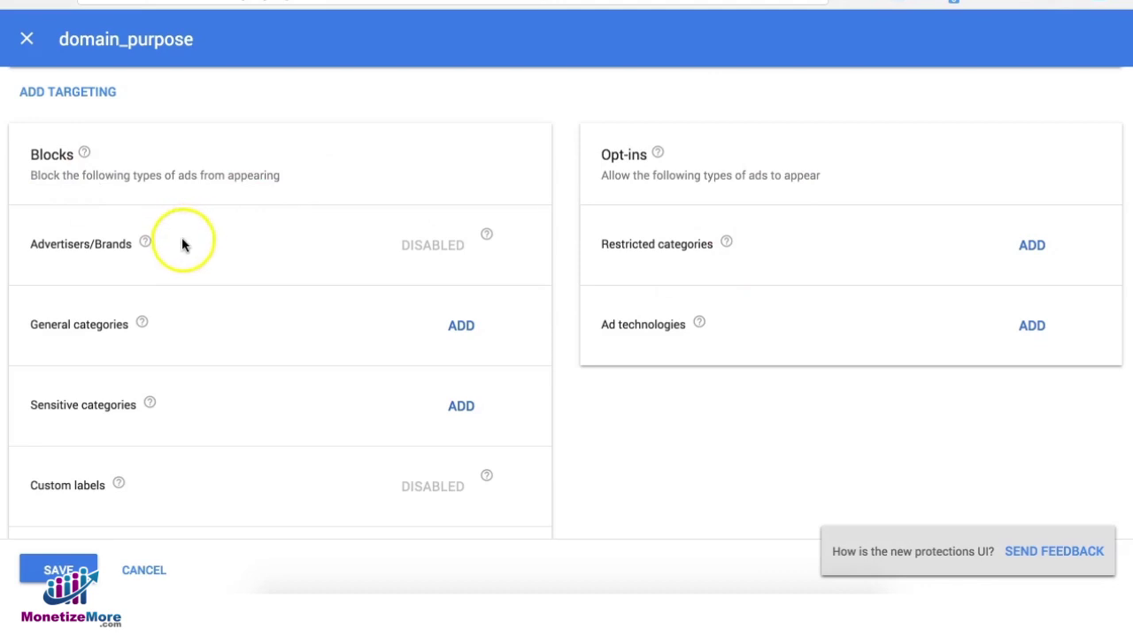
left_click(448, 334)
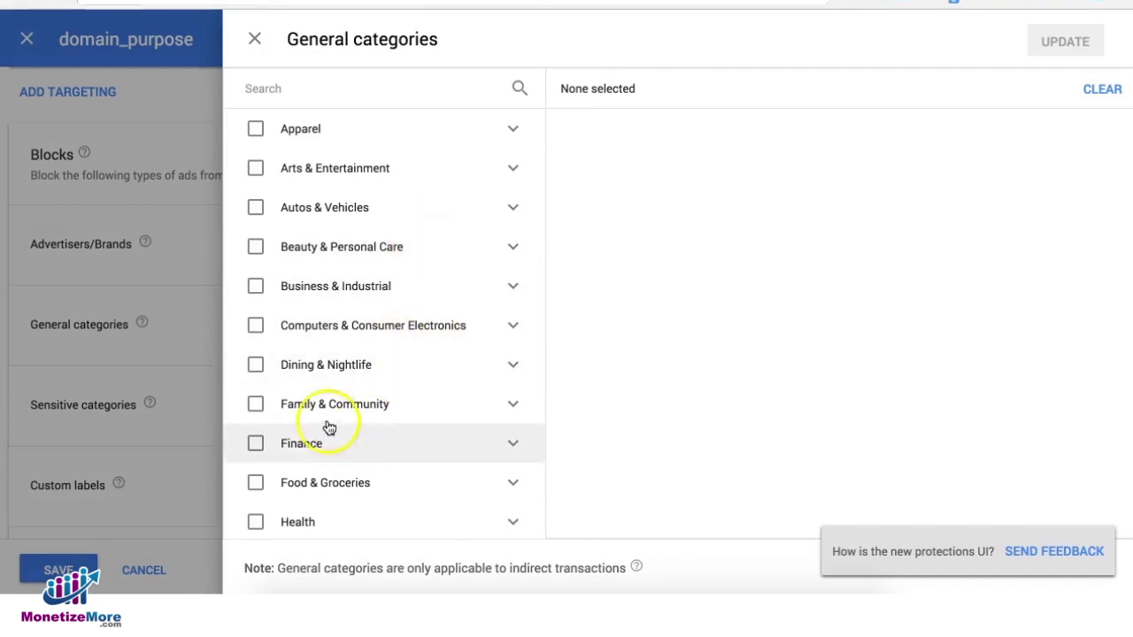
left_click(256, 365)
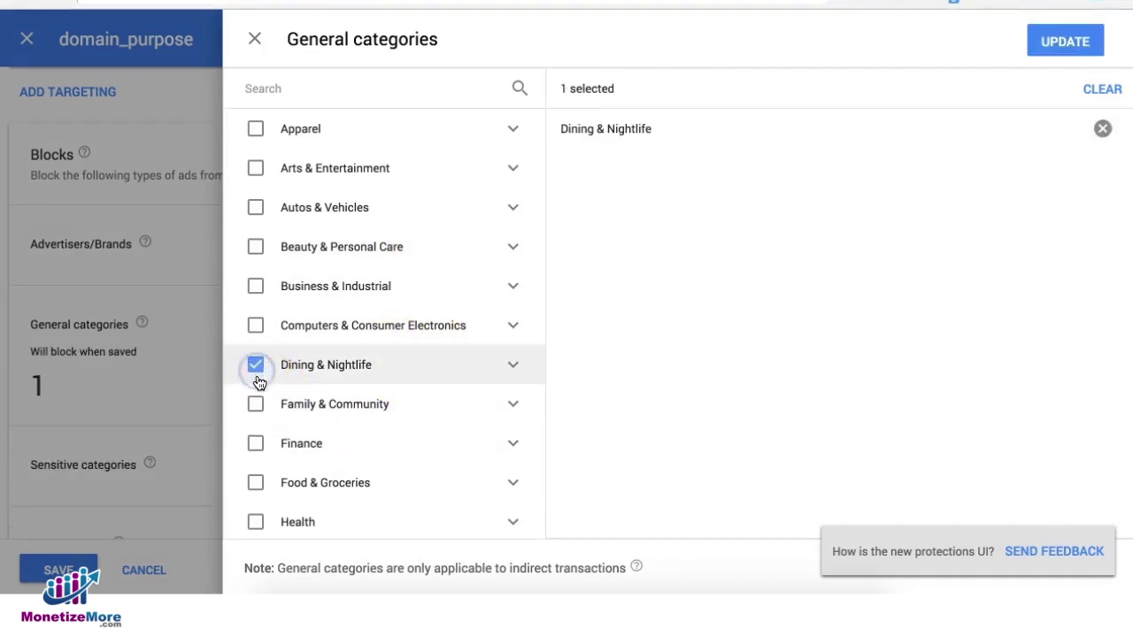
left_click(257, 412)
left_click(255, 443)
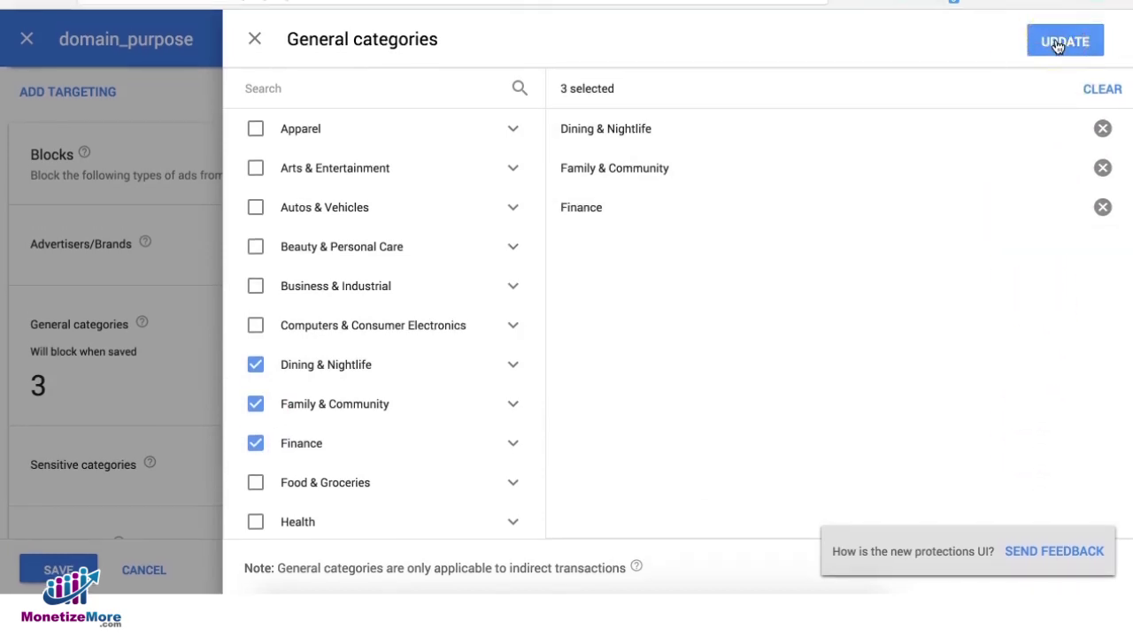
Apply the three categories, then add block.com and redirect.com as blocked advertiser URLs
left_click(1056, 47)
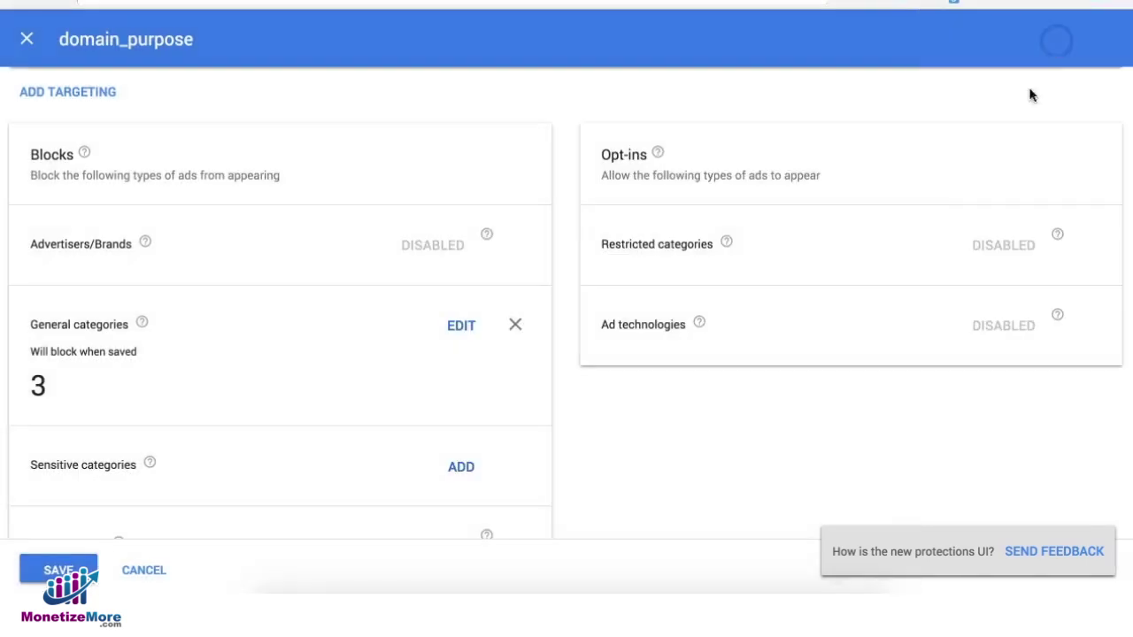
scroll(485, 285, "down", 2)
scroll(485, 285, "down", 2)
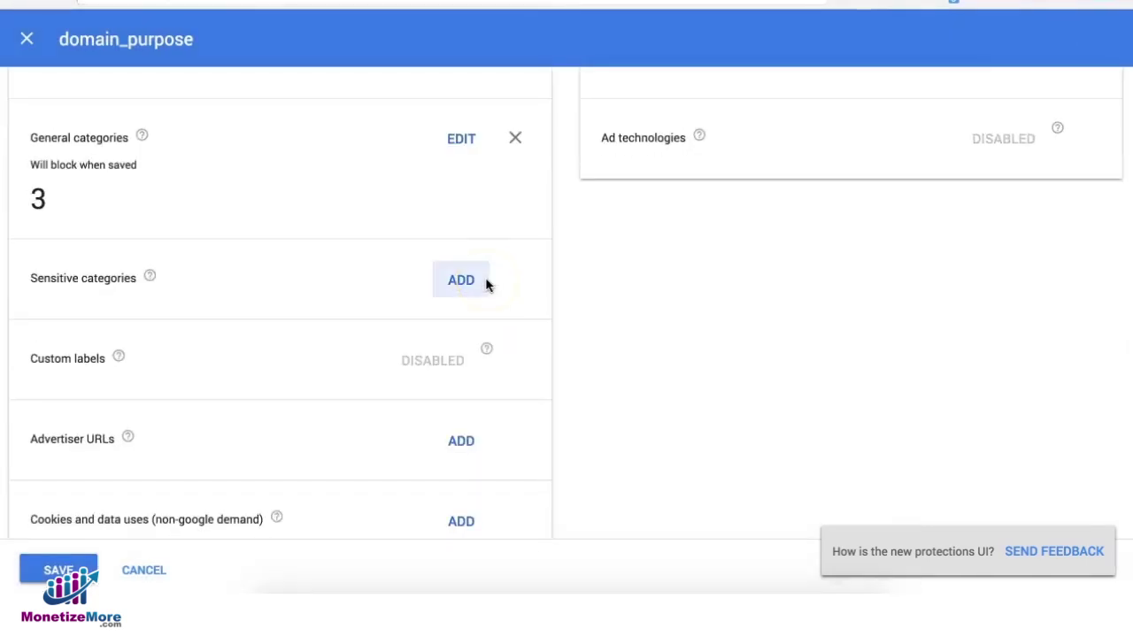
left_click(457, 400)
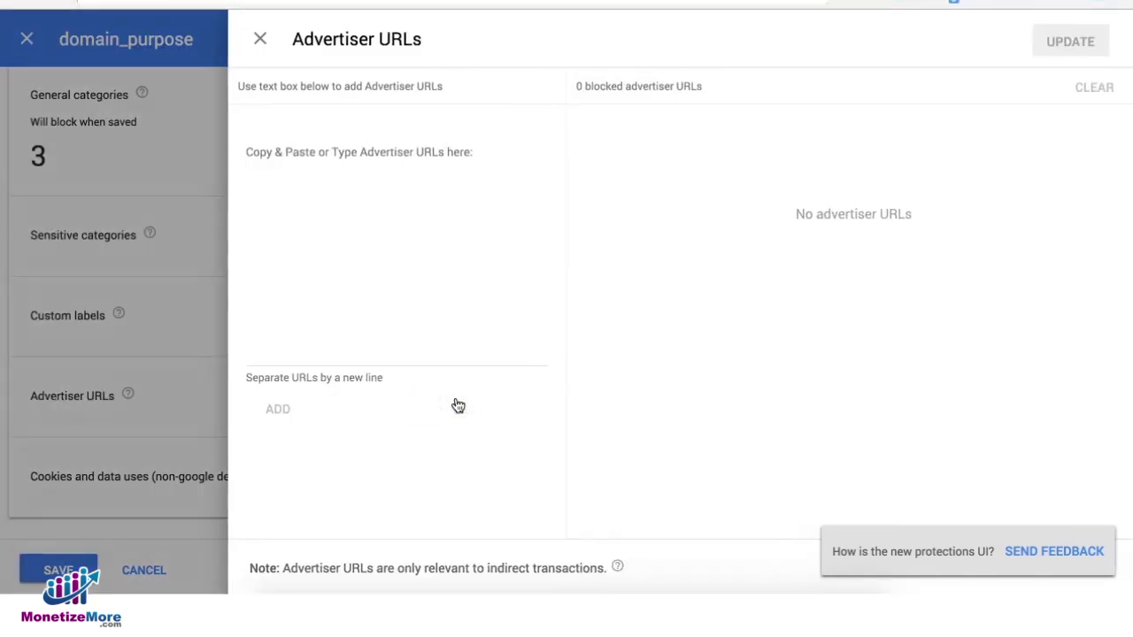
left_click(314, 141)
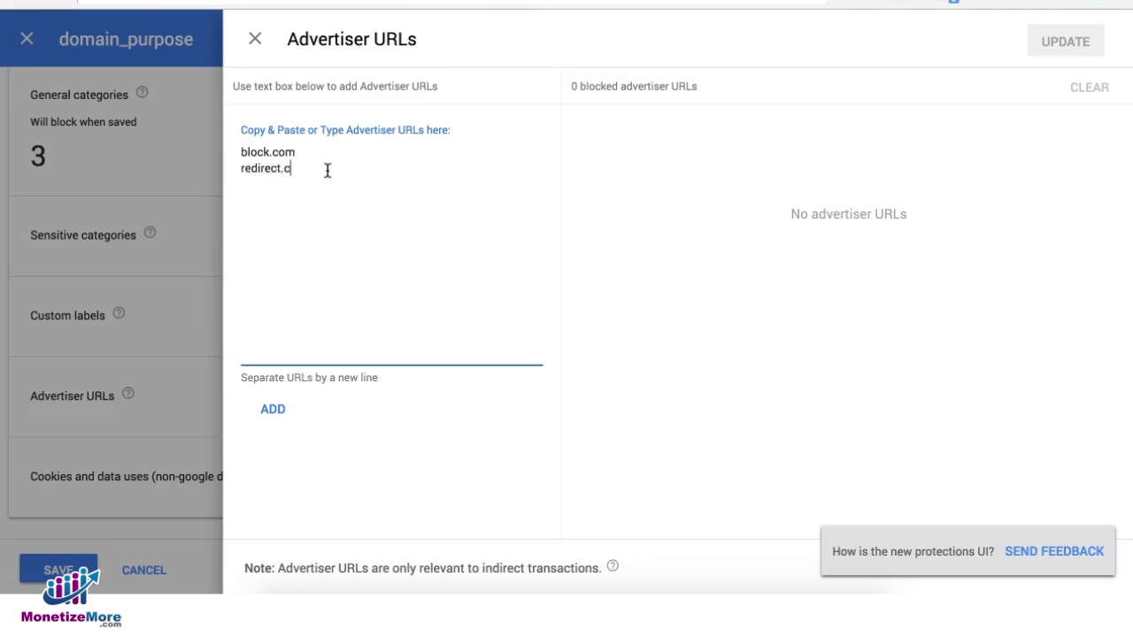
left_click(278, 412)
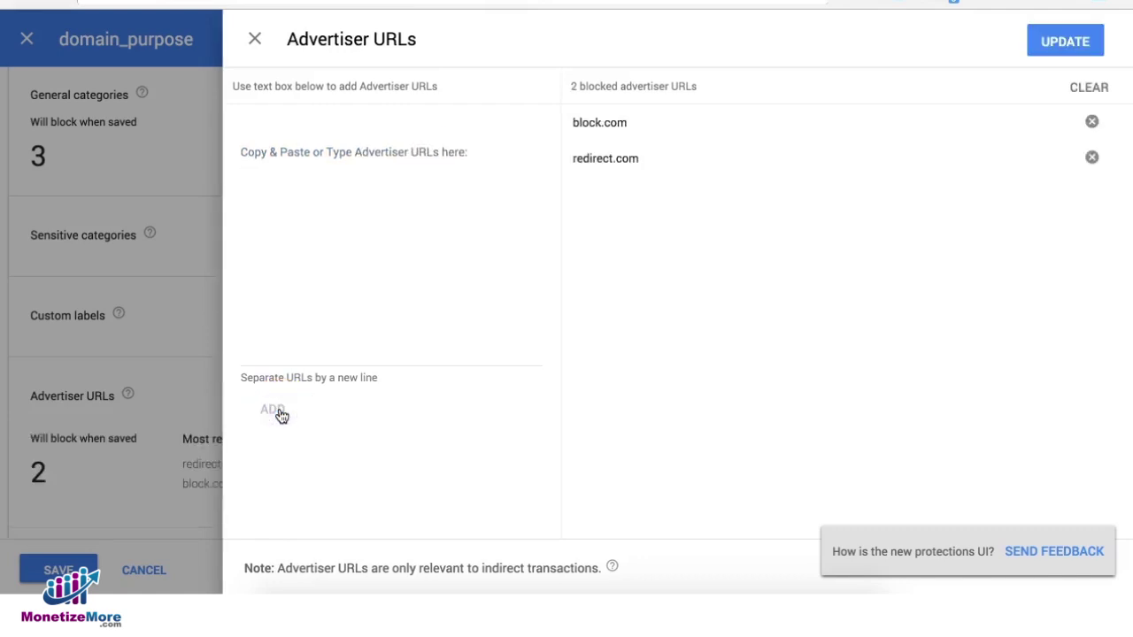
left_click(953, 86)
left_click(1063, 46)
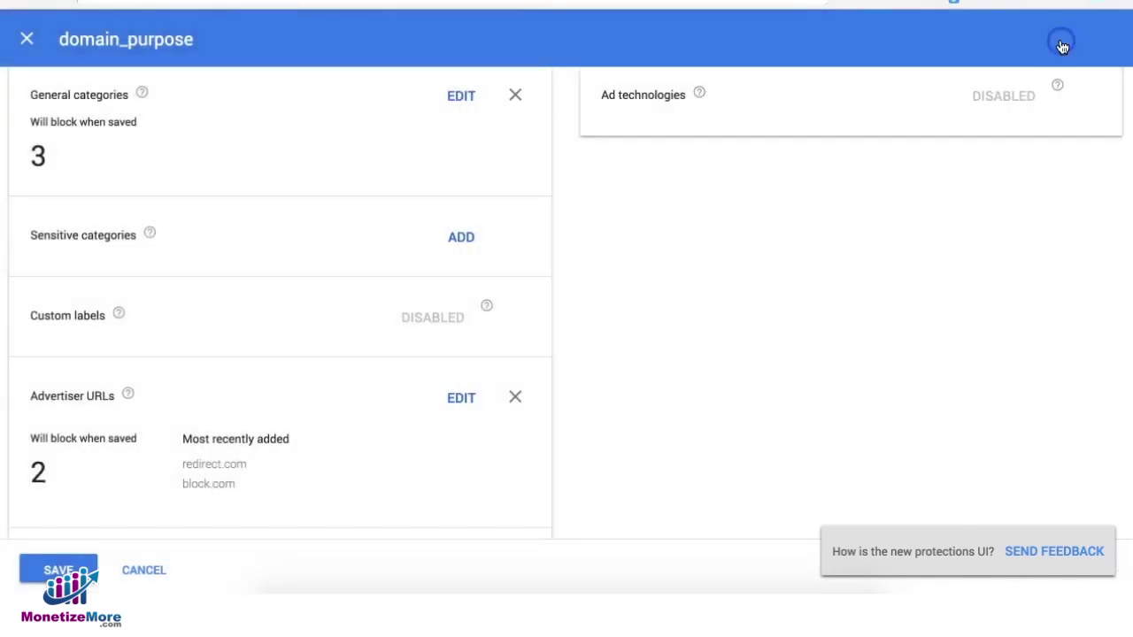
scroll(968, 159, "up", 3)
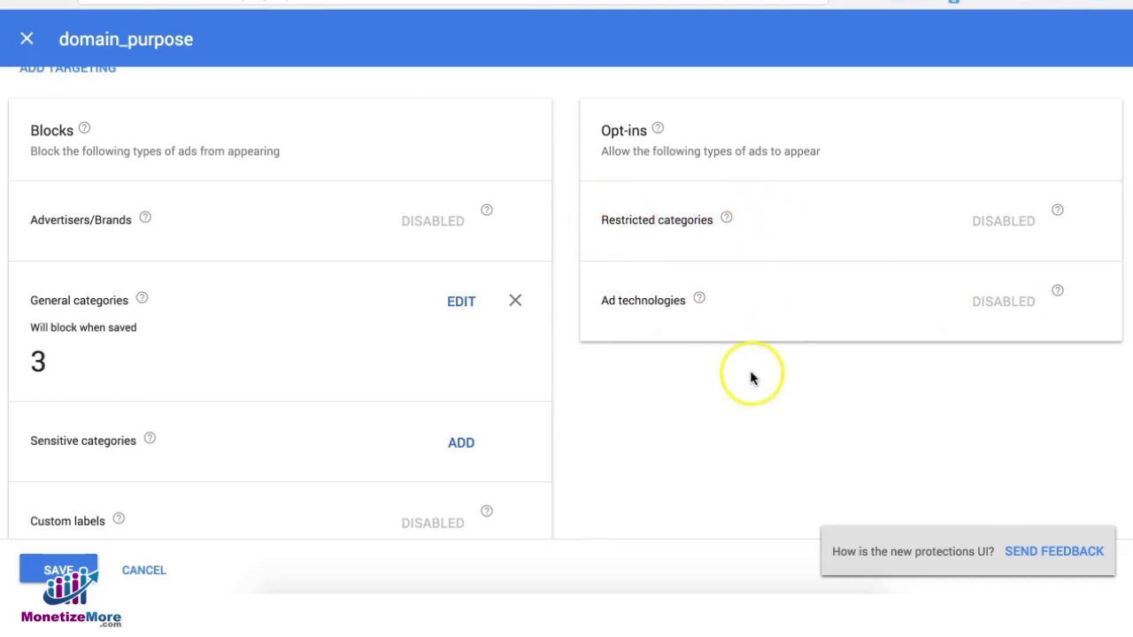
scroll(1020, 264, "down", 1)
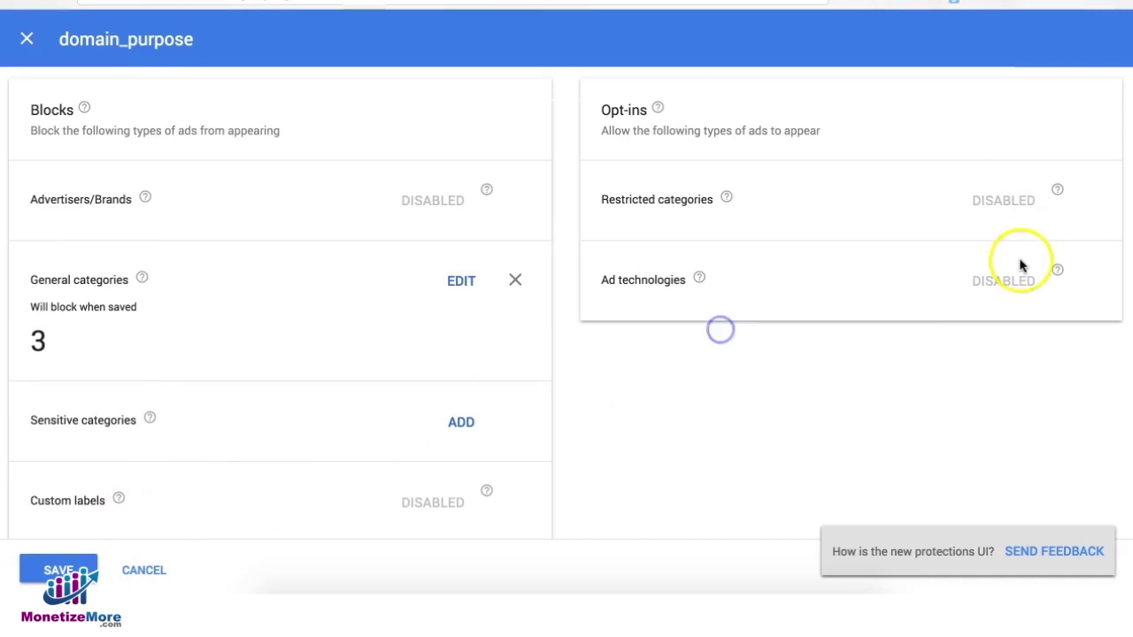
left_click(956, 372)
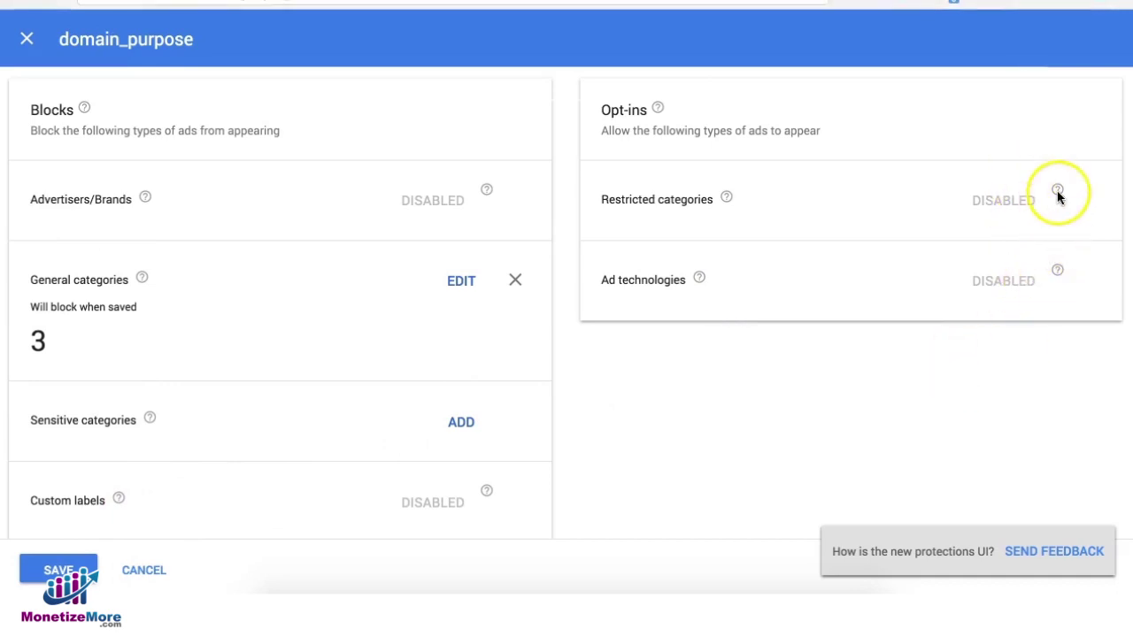
mouse_move(1058, 195)
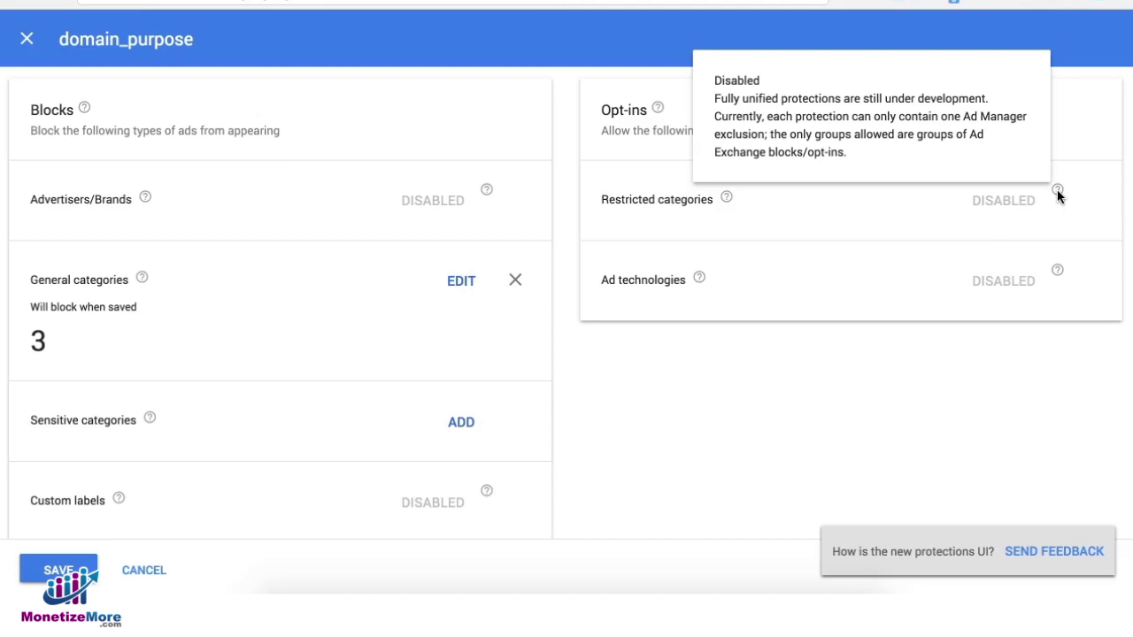
scroll(814, 403, "down", 5)
Save the domain_purpose protection with its ad unit targeting and blocks
scroll(814, 405, "down", 1)
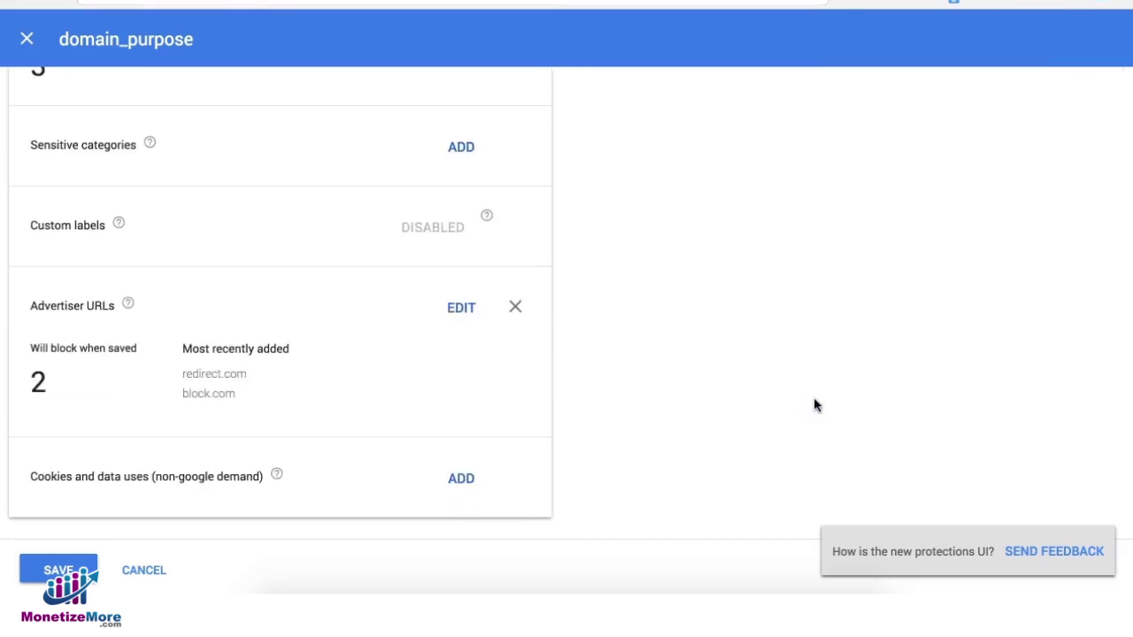
left_click(46, 570)
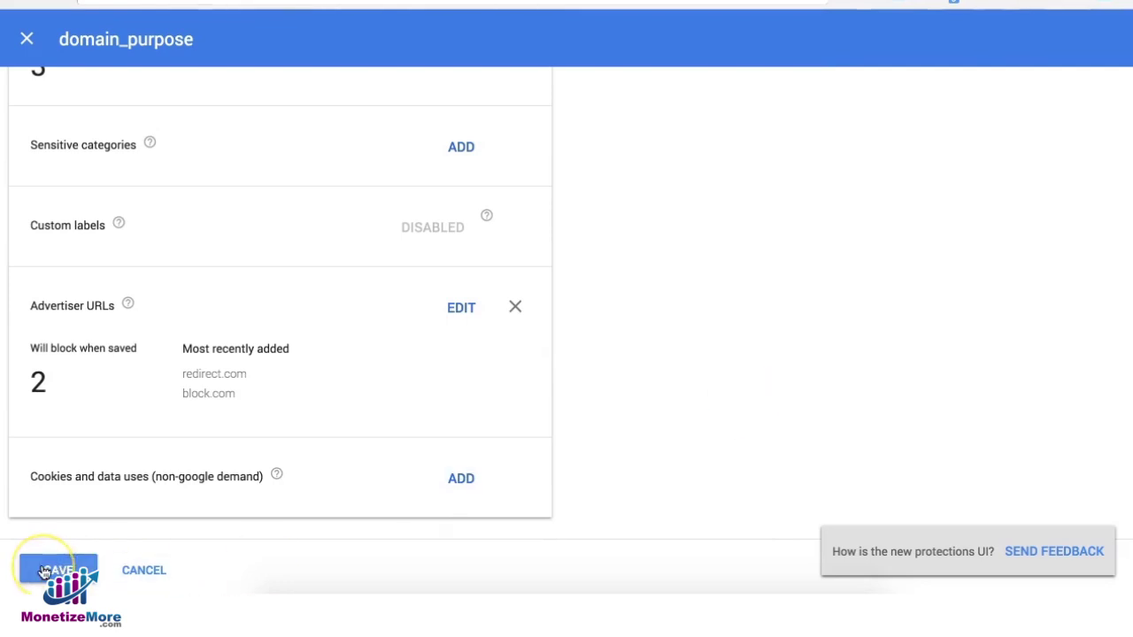